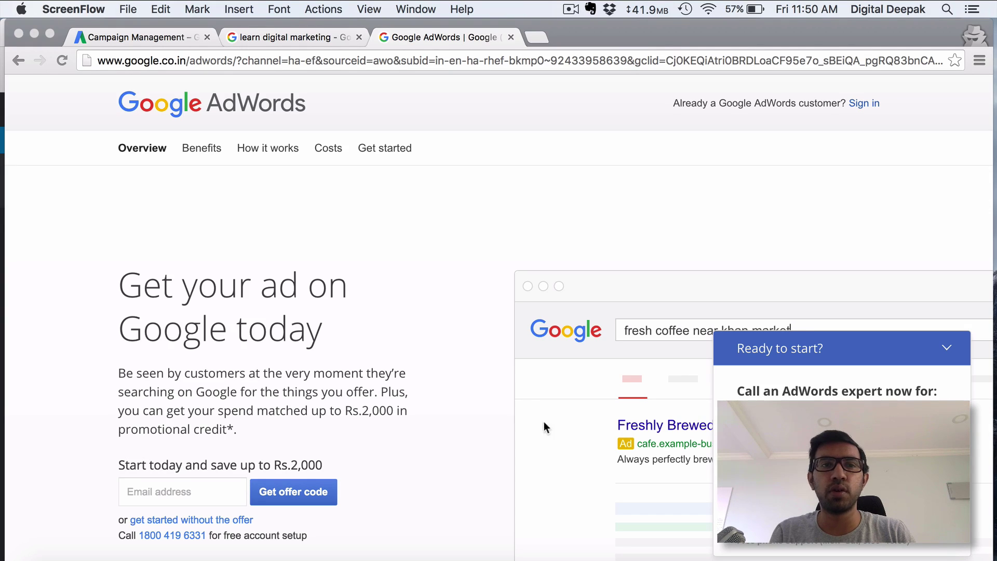
Show the Google results for 'learn digital marketing' and scroll through the paid ads.
left_click(291, 39)
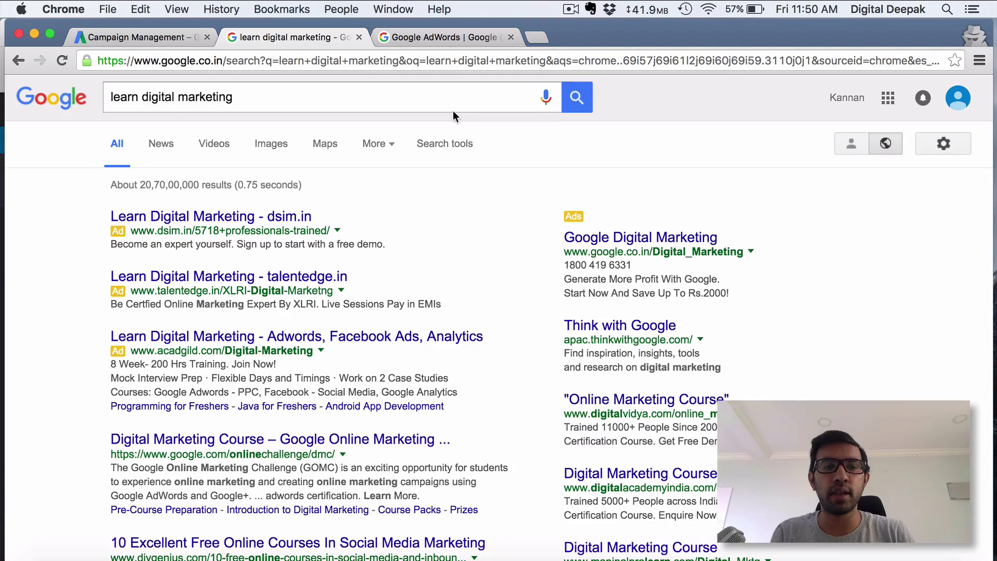
scroll(383, 375, "down", 2)
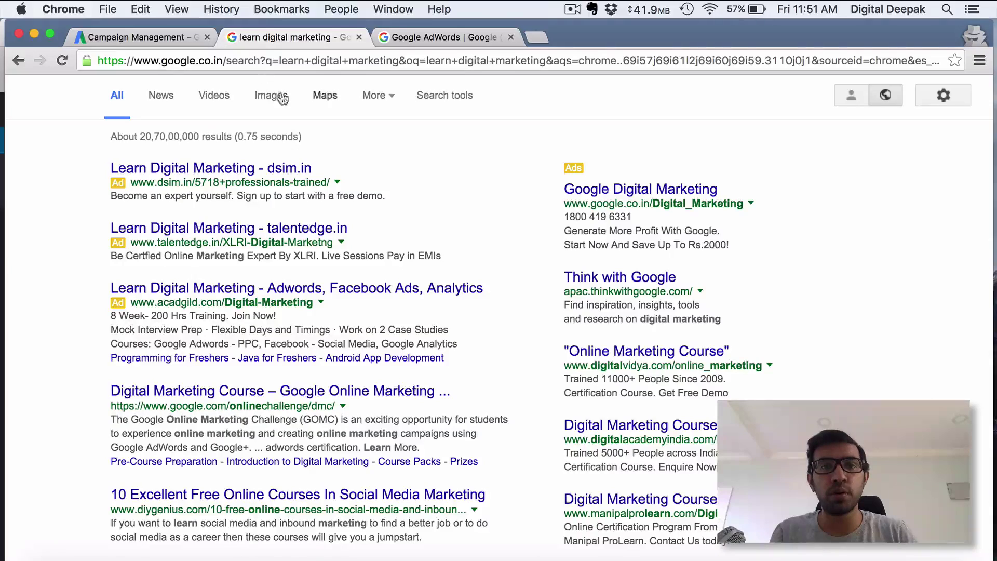
Go back to the AdWords campaign list showing the LDM and Campaign #1 campaigns.
left_click(166, 38)
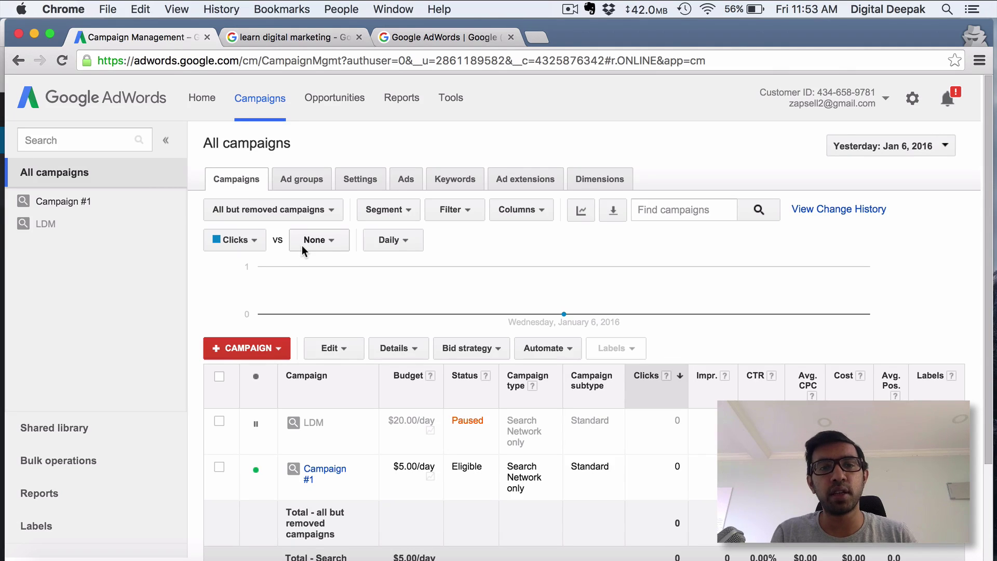
Open the six-option new-campaign type menu, briefly check the search results, then return.
left_click(231, 344)
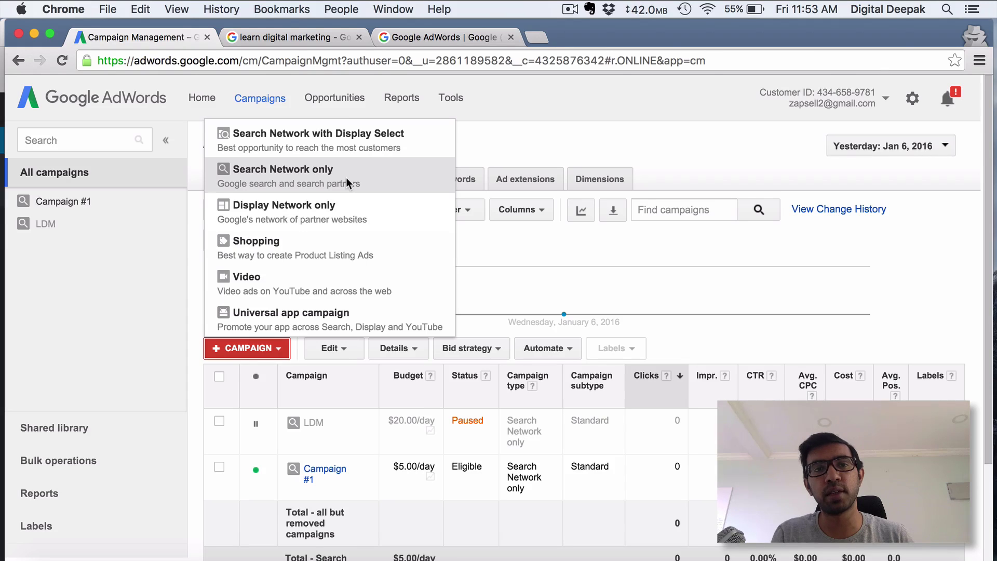
left_click(328, 38)
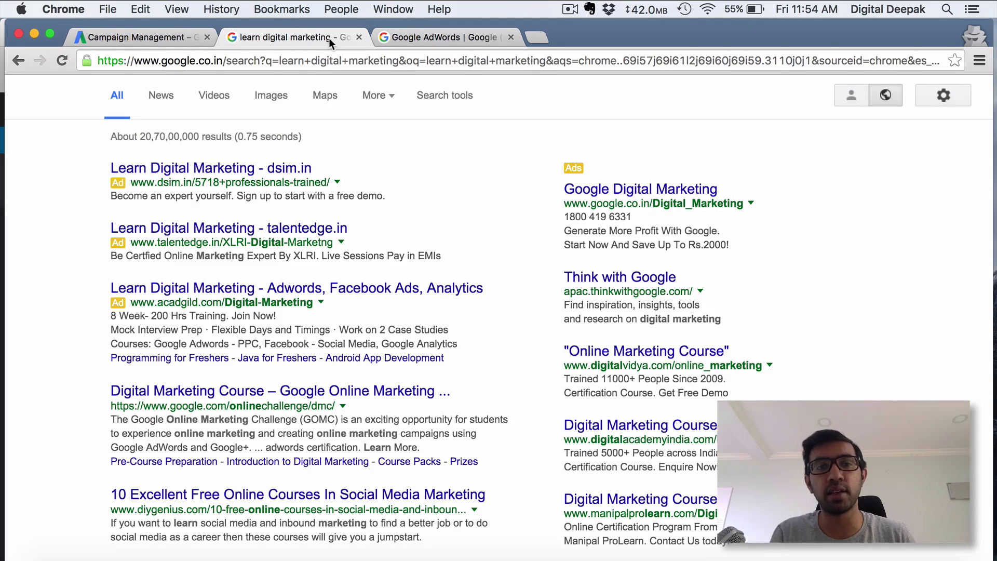
left_click(168, 34)
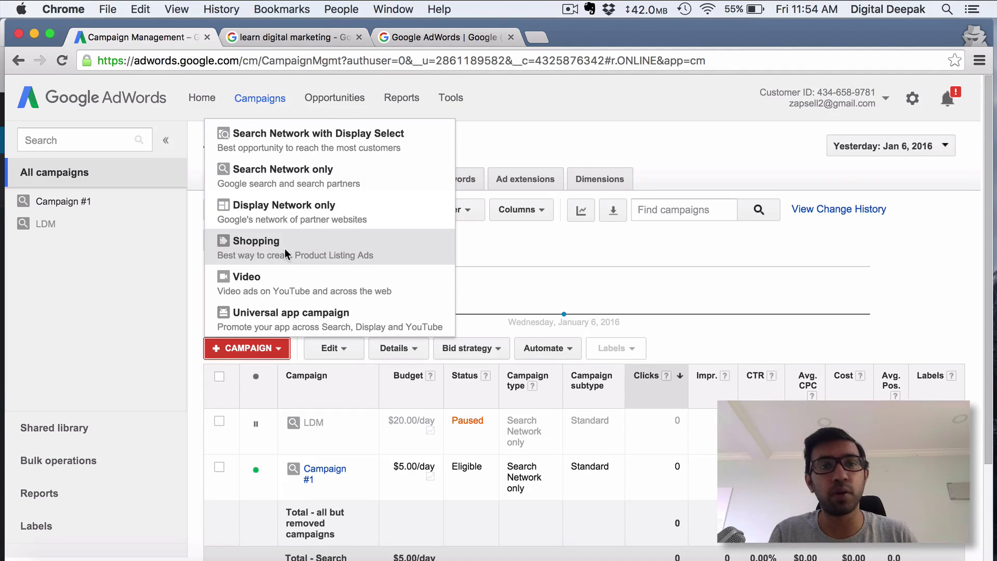
Search Google for 'laptops' in an incognito tab to view the Shopping ads, then return to AdWords.
left_click(540, 37)
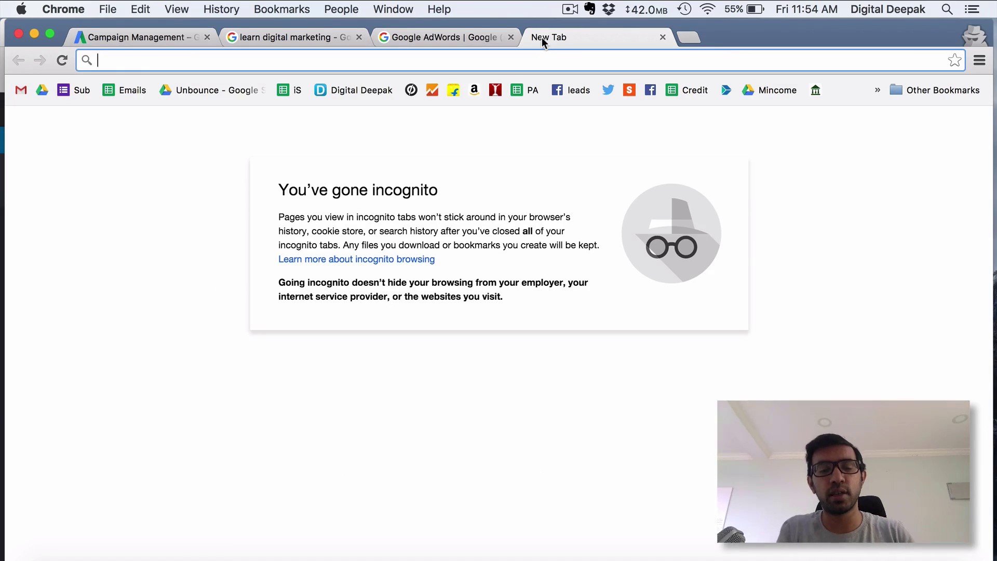
type("laptops")
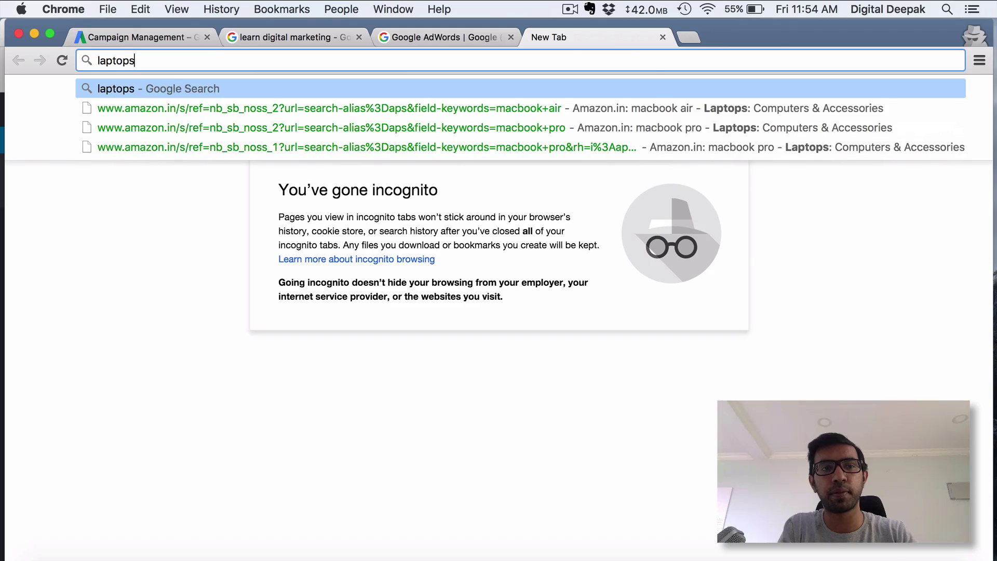
key("Return")
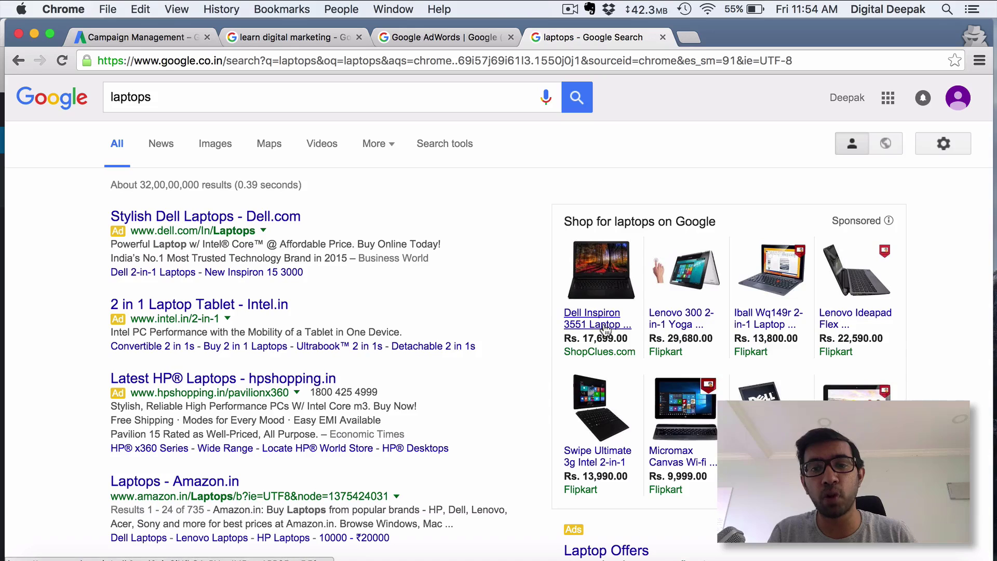
mouse_move(605, 328)
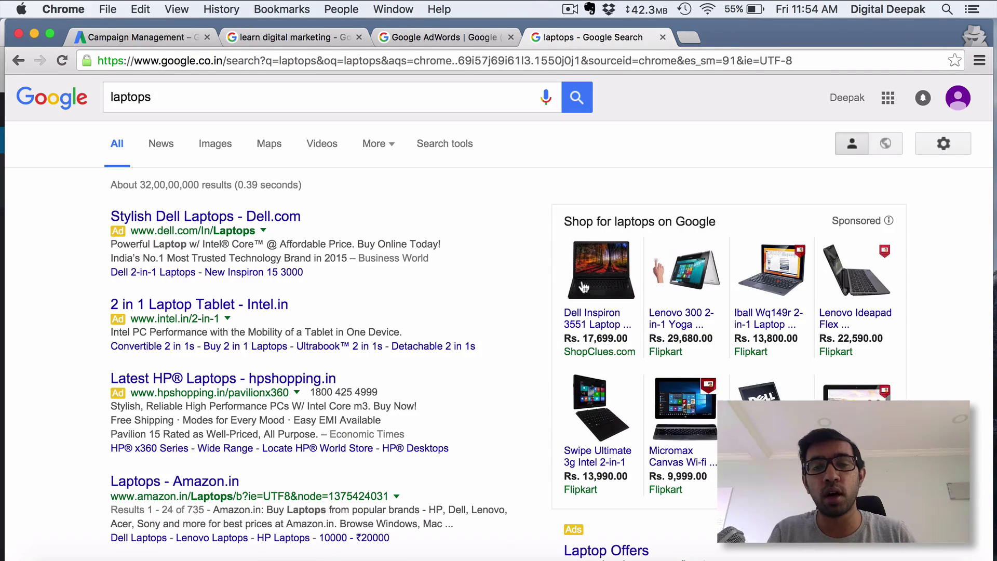
left_click(142, 40)
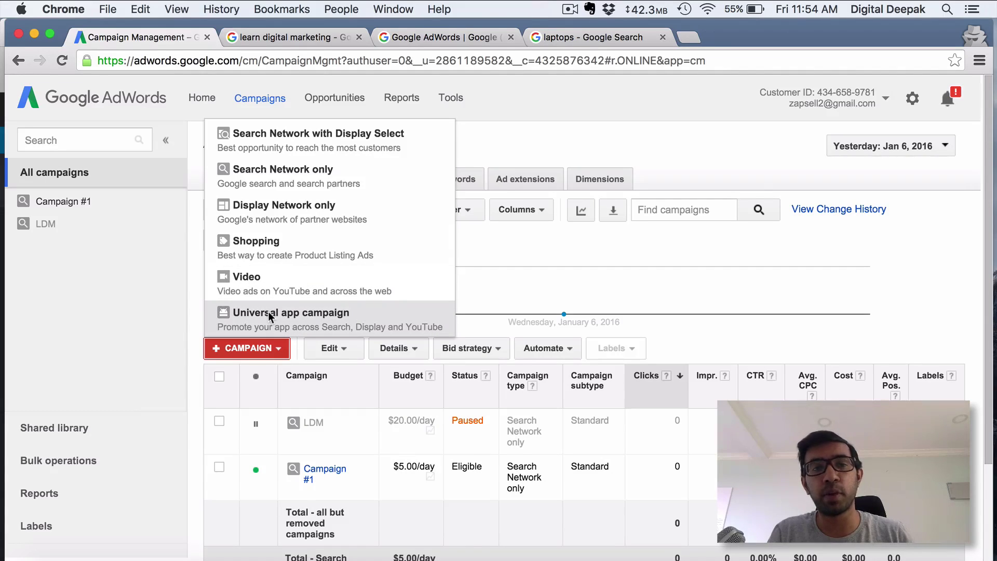
Start a new Search Network only campaign and scroll down to the bidding section.
left_click(302, 179)
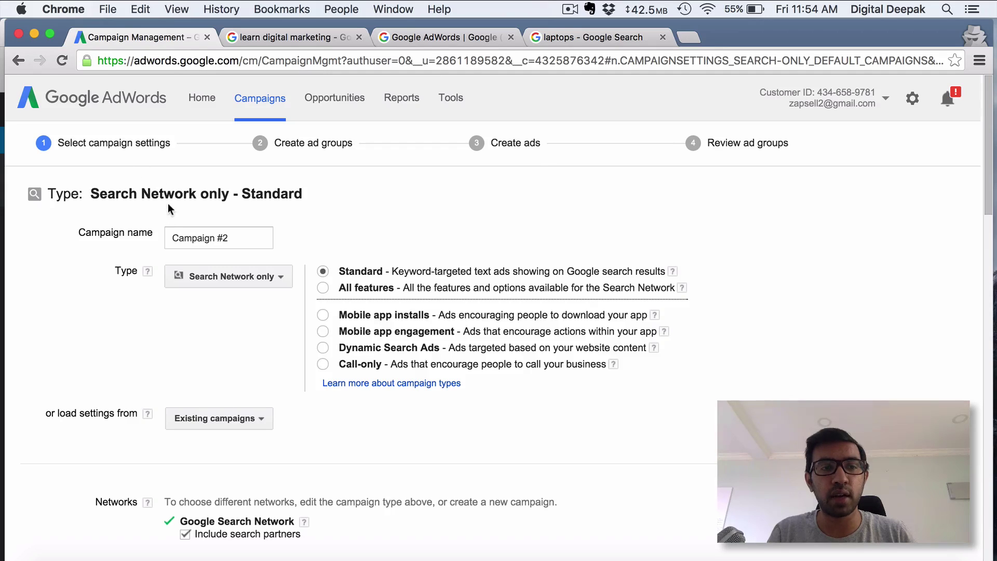
scroll(167, 214, "down", 2)
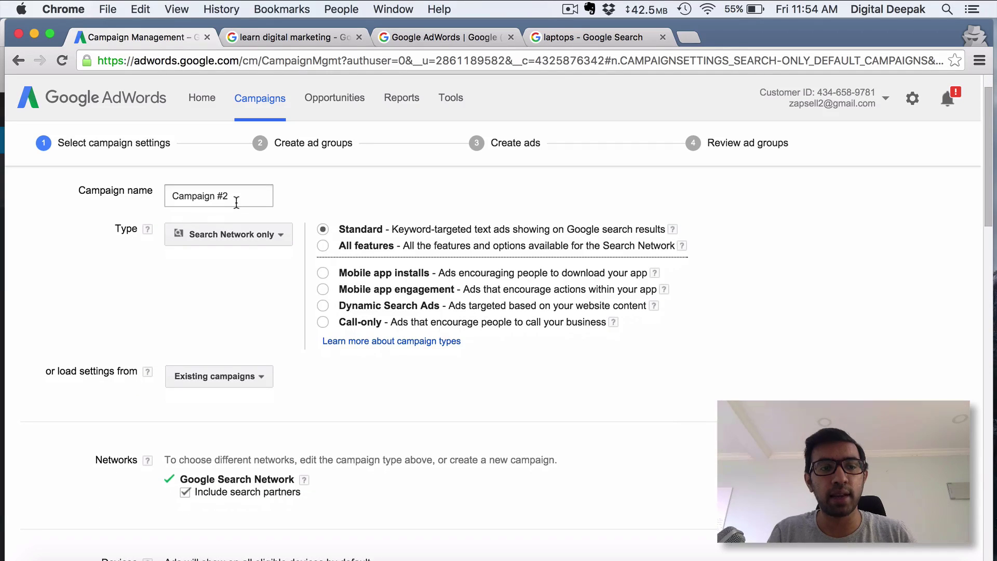
scroll(238, 311, "down", 5)
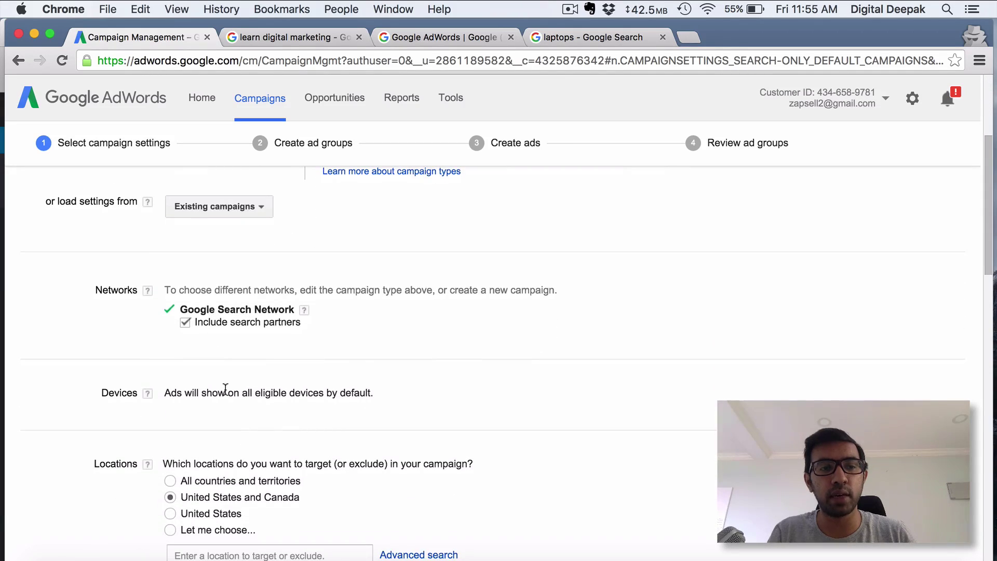
scroll(224, 388, "down", 3)
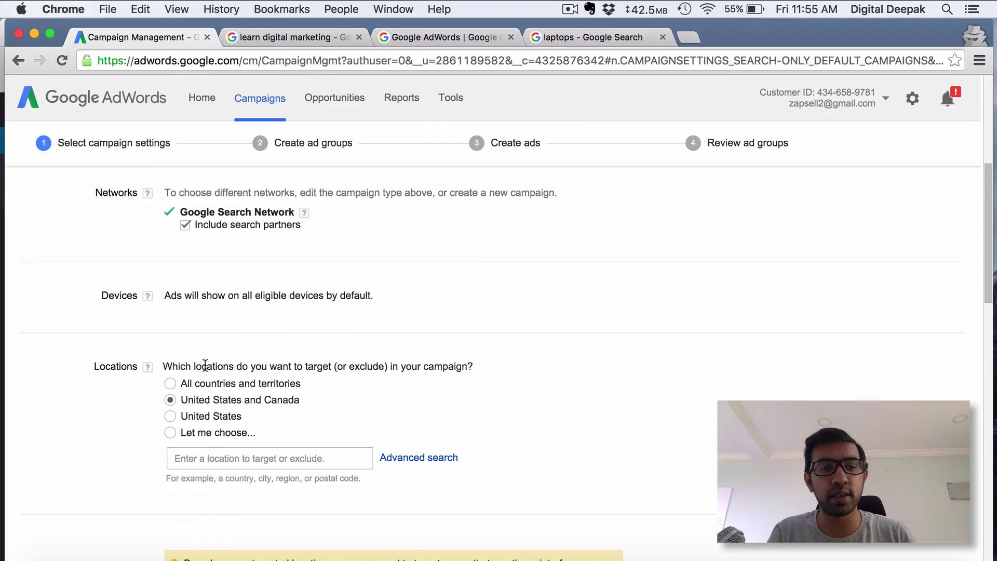
scroll(205, 365, "down", 2)
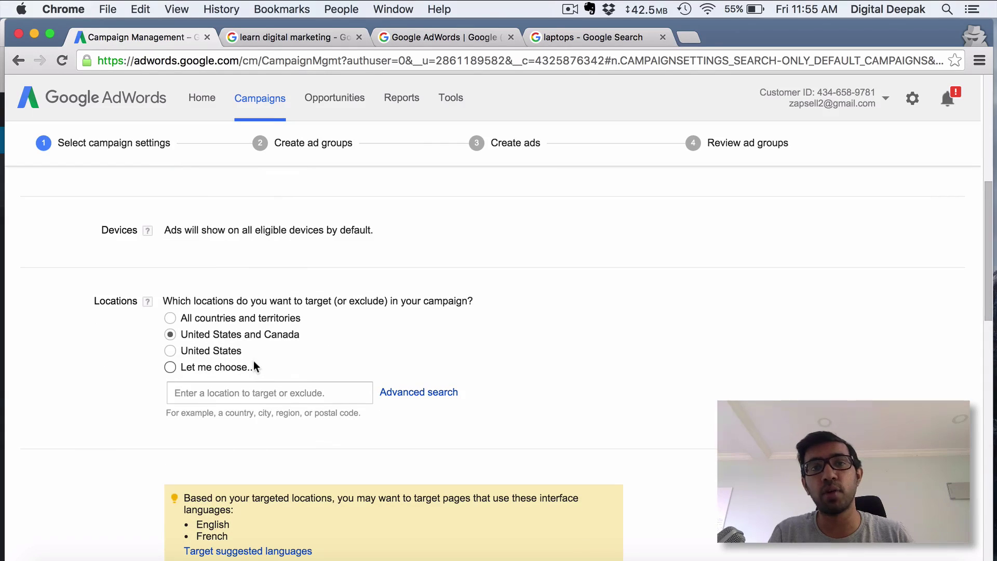
scroll(252, 365, "down", 10)
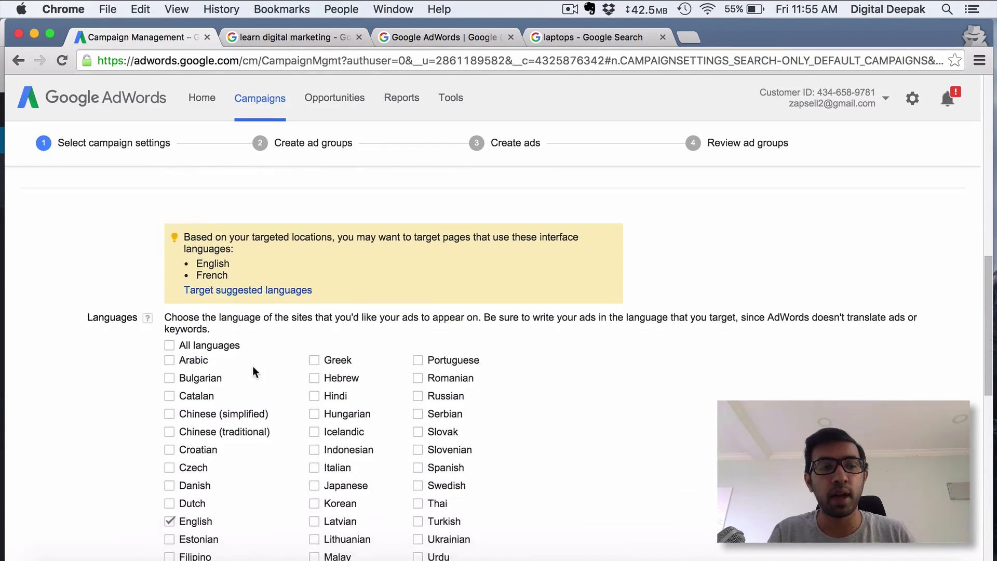
scroll(252, 366, "down", 1)
scroll(251, 335, "up", 2)
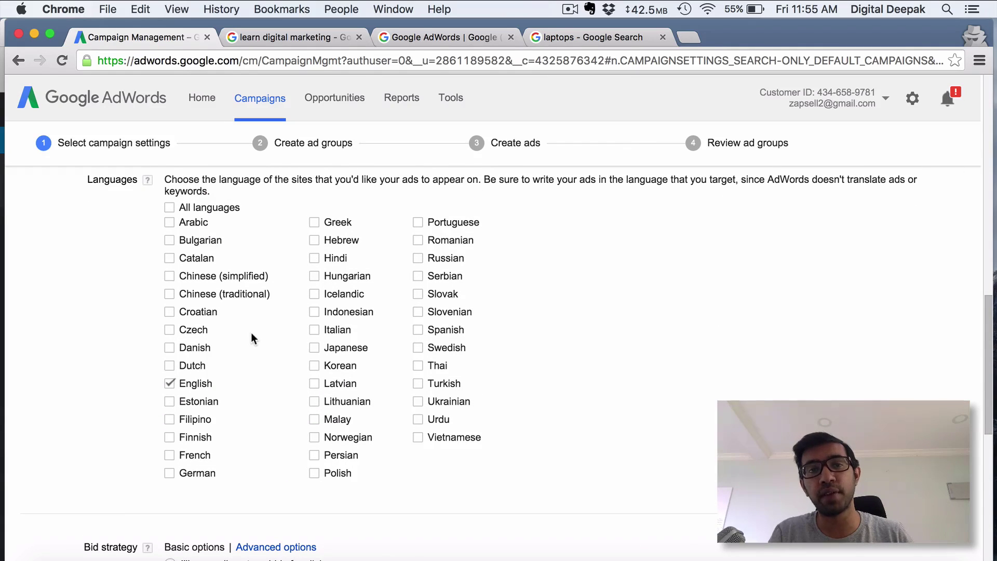
scroll(251, 335, "down", 6)
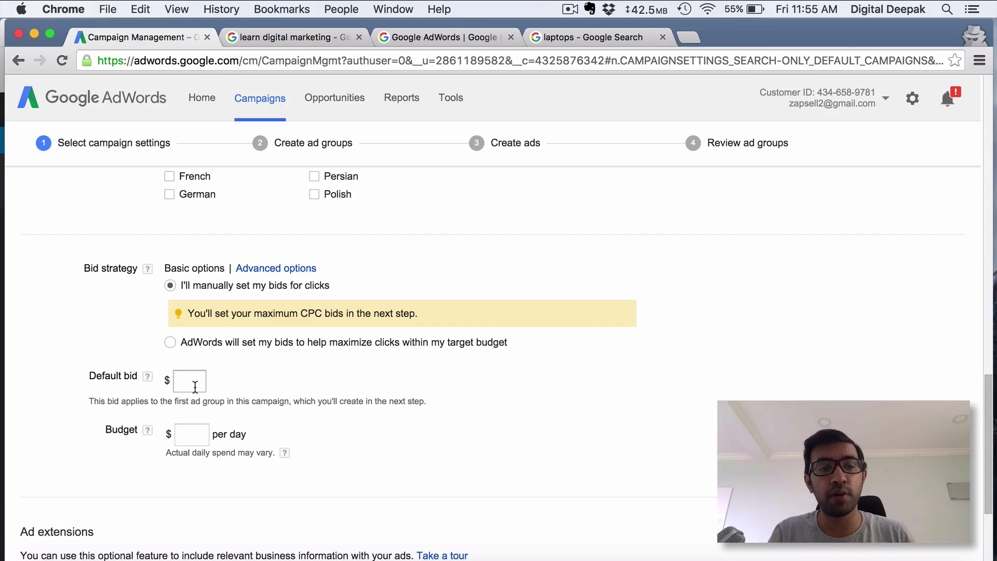
Set a $1 default bid and a $10 daily budget for the campaign.
left_click(196, 387)
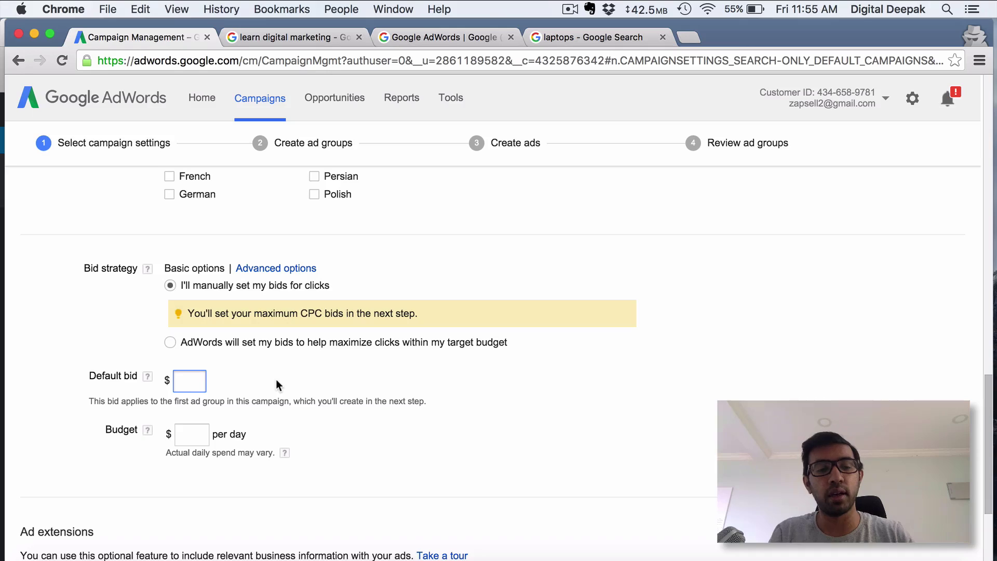
type("1")
left_click(300, 384)
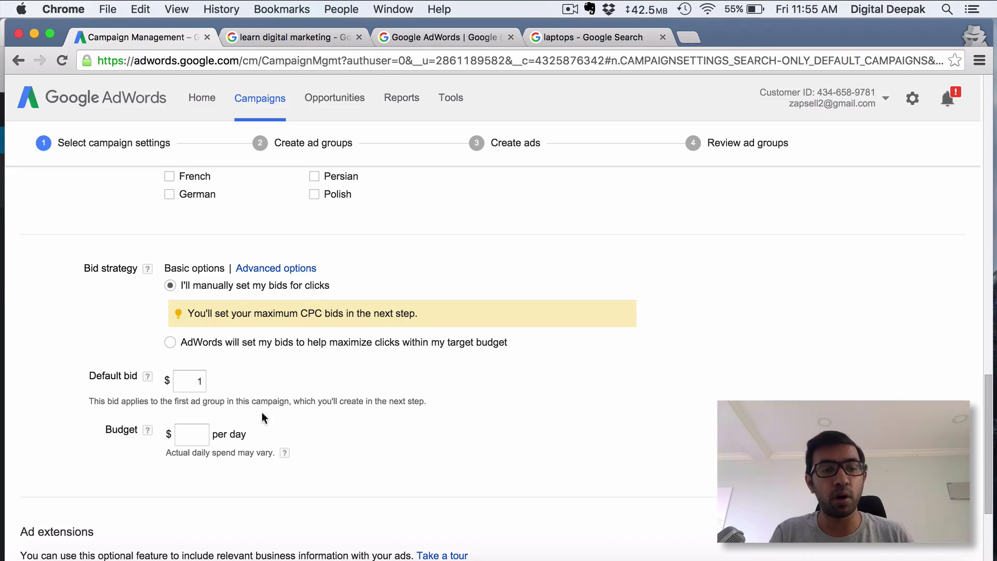
left_click(206, 431)
type("10")
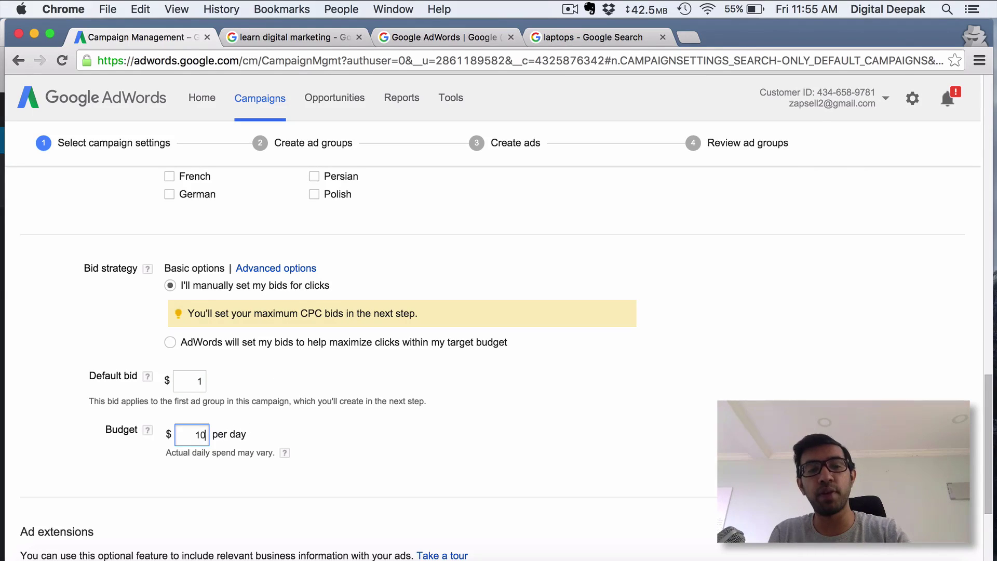
left_click(326, 447)
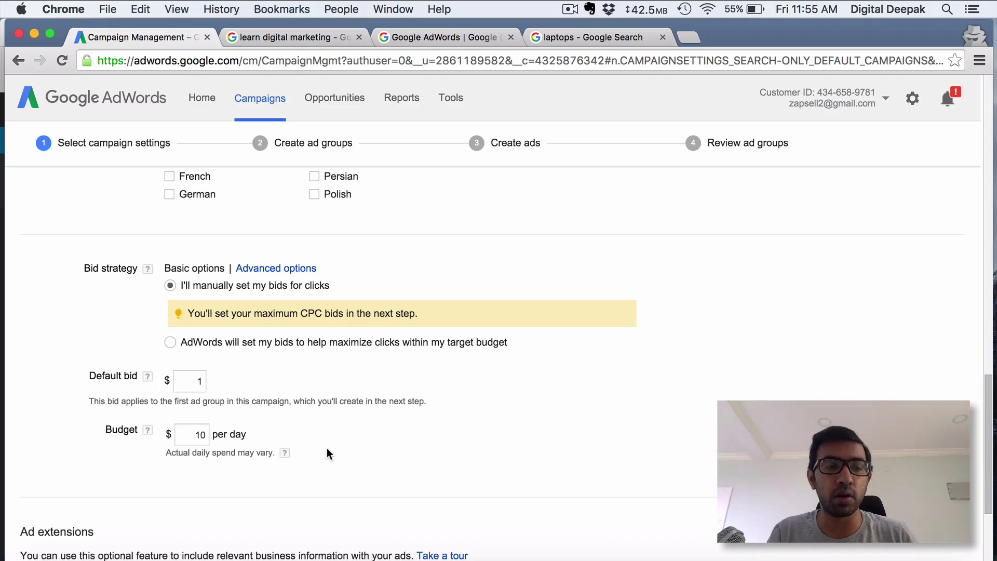
scroll(327, 449, "down", 5)
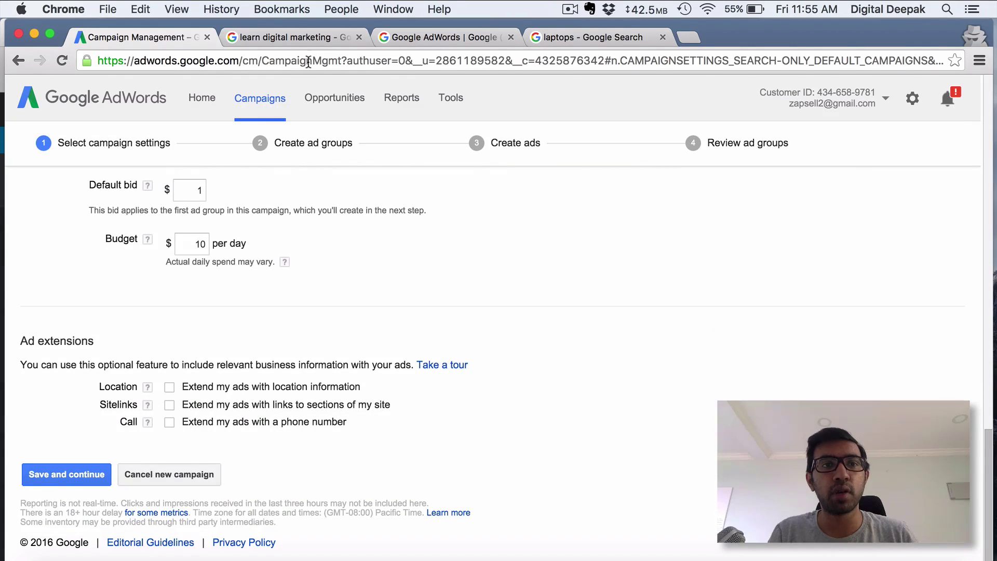
left_click(324, 39)
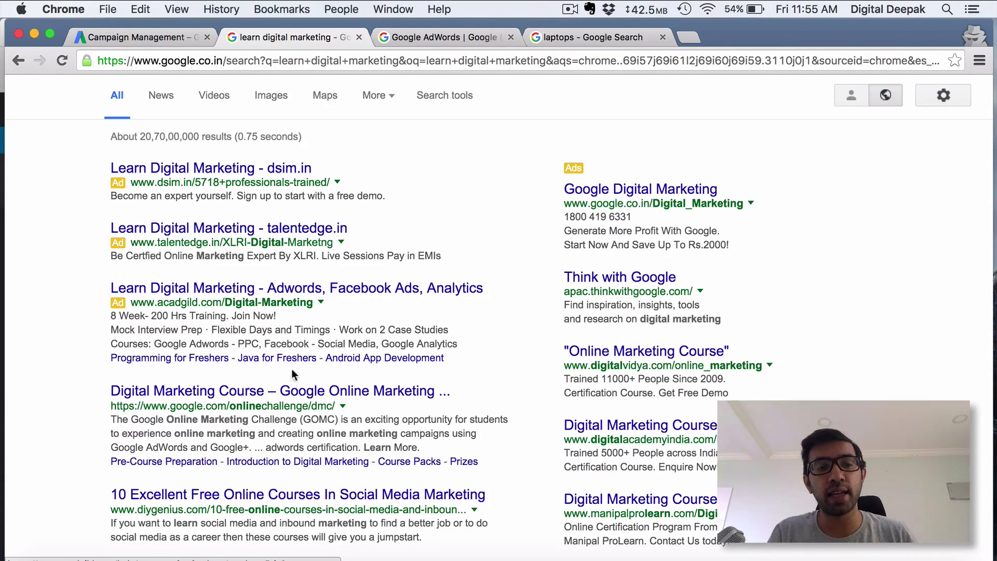
Check the phone number in a live Google ad, then save the campaign settings and continue.
left_click(166, 38)
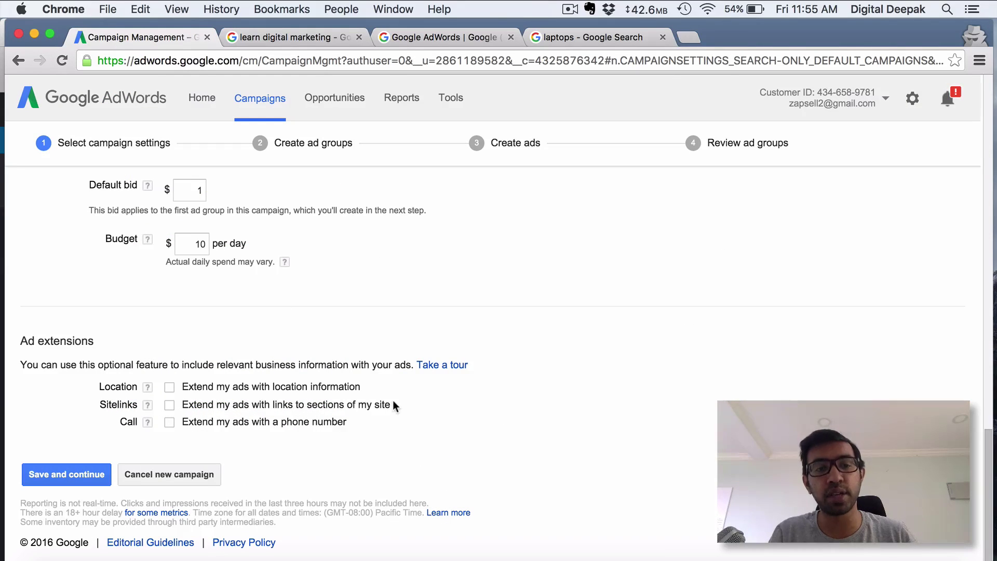
left_click(290, 37)
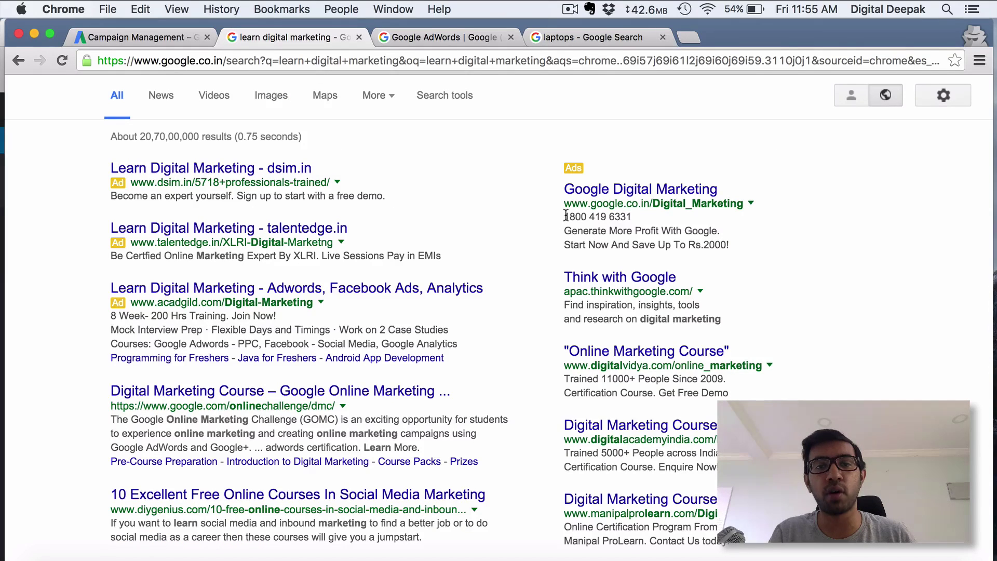
left_click_drag(566, 216, 632, 216)
left_click(804, 229)
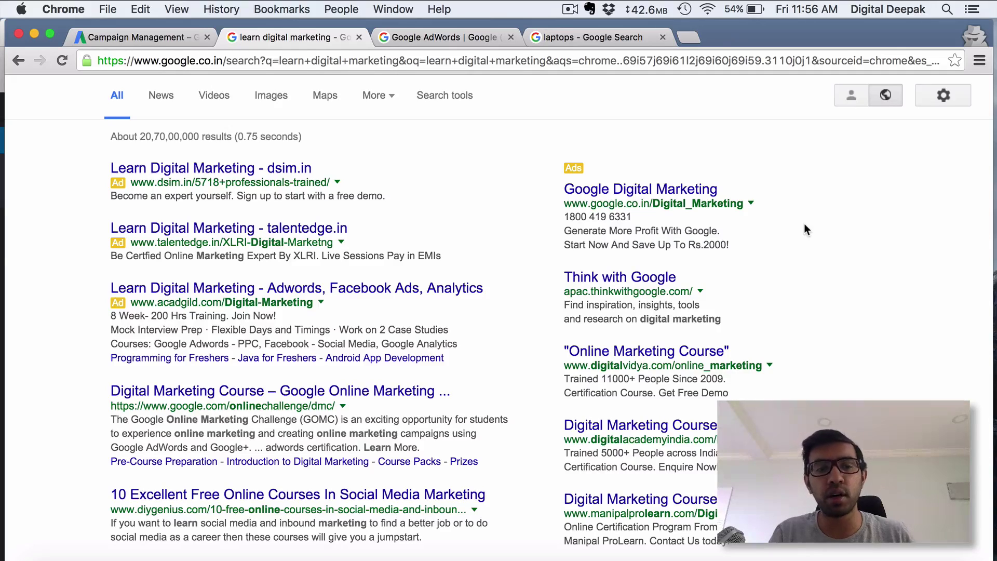
left_click(129, 39)
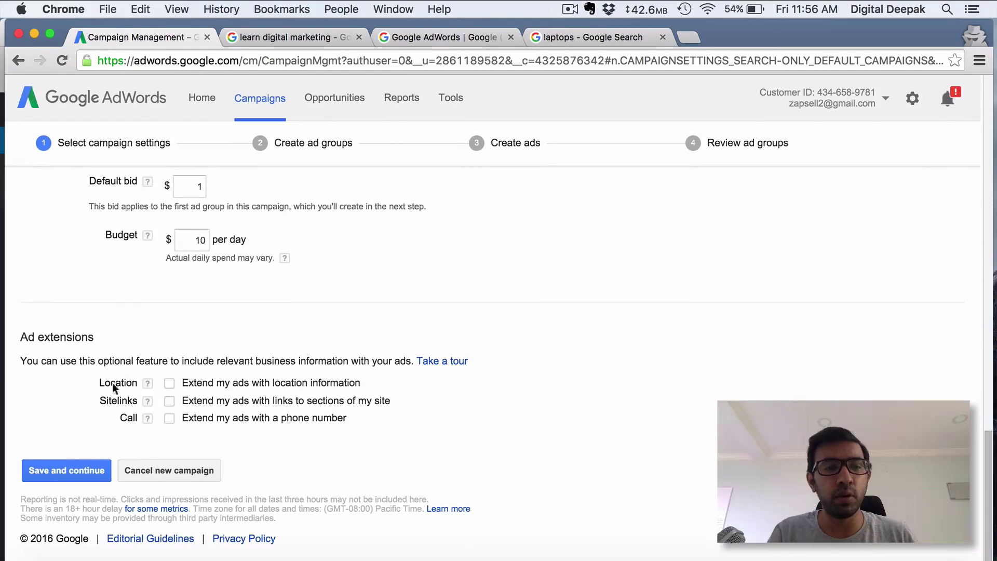
left_click(72, 469)
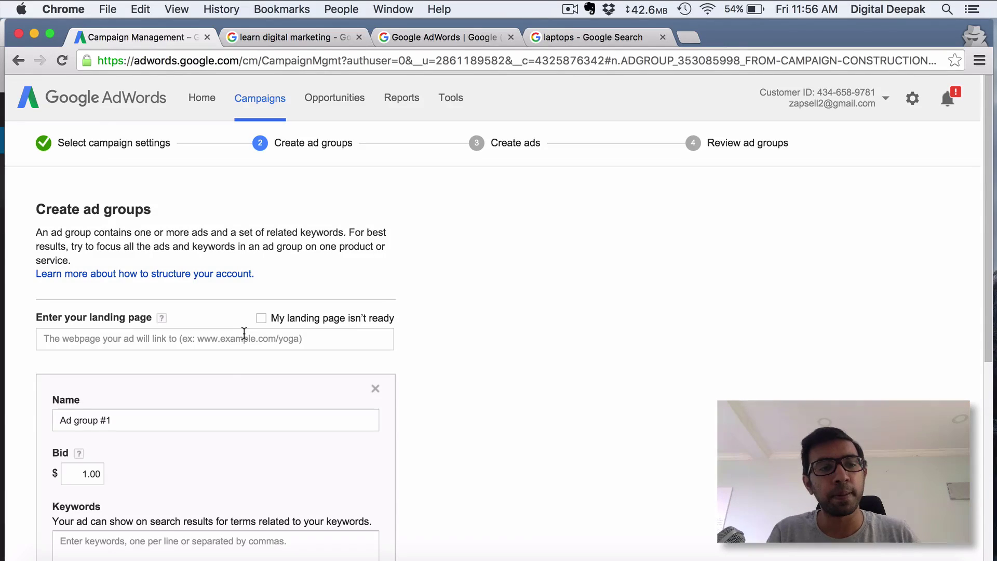
scroll(224, 376, "down", 5)
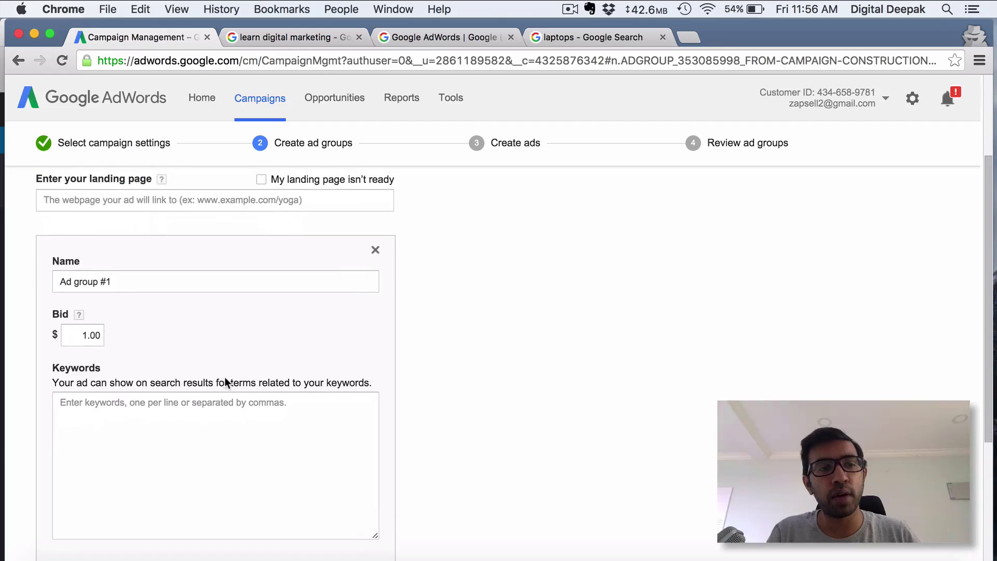
left_click(187, 280)
left_click(198, 322)
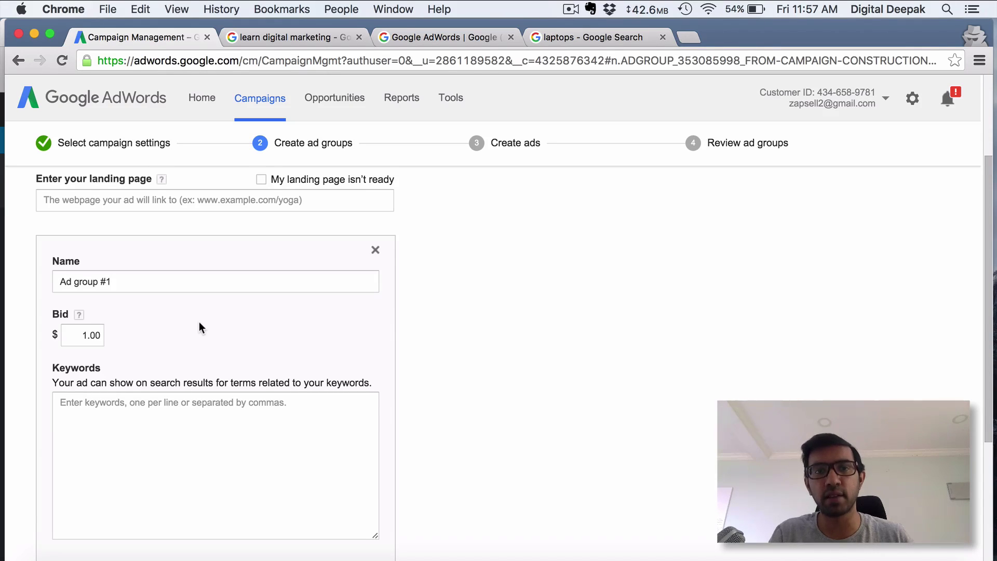
Enter 'learn digital marketing' as Ad group #1's keyword to fetch ad group ideas.
scroll(199, 322, "down", 2)
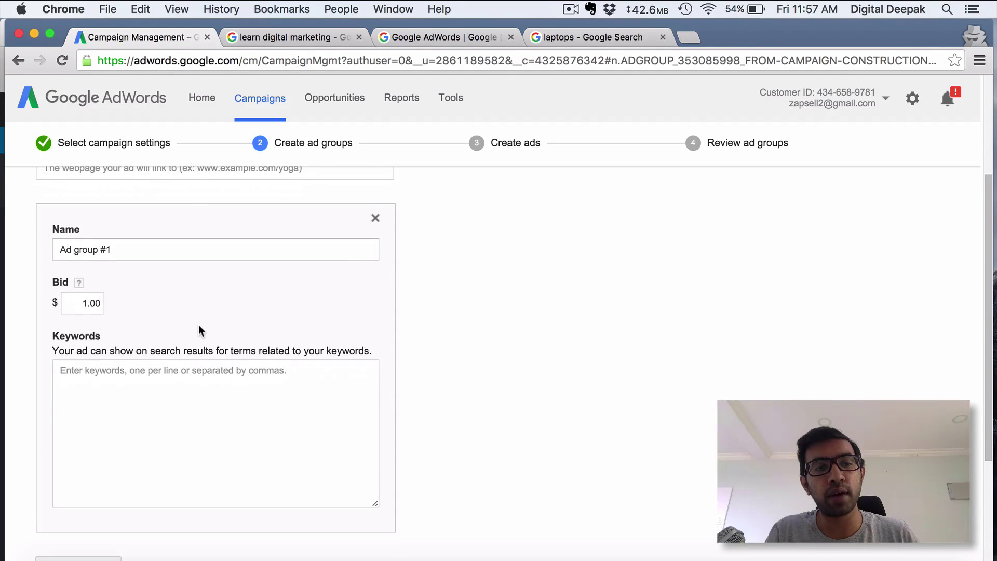
left_click(186, 385)
scroll(186, 385, "down", 10)
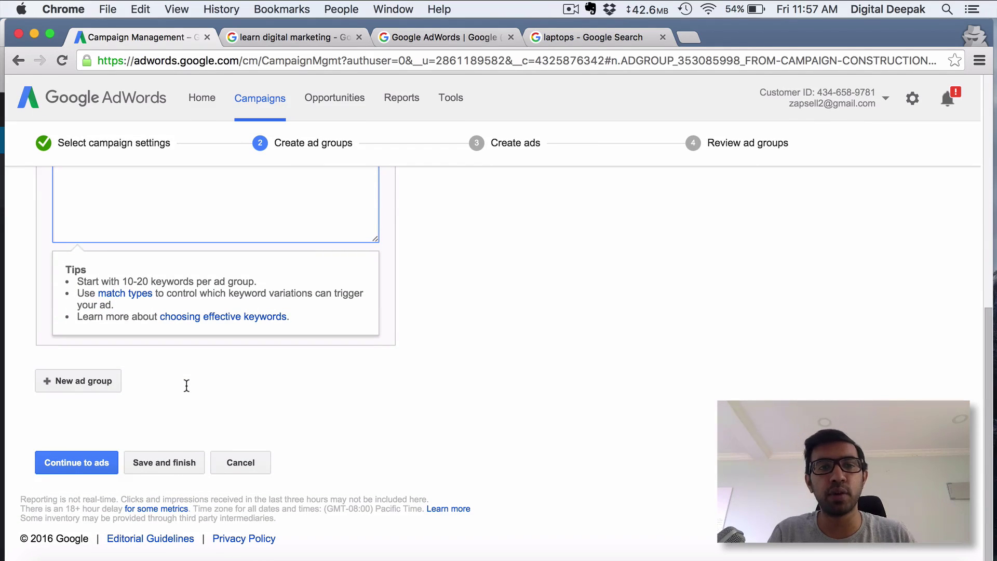
scroll(187, 385, "up", 8)
scroll(186, 385, "down", 3)
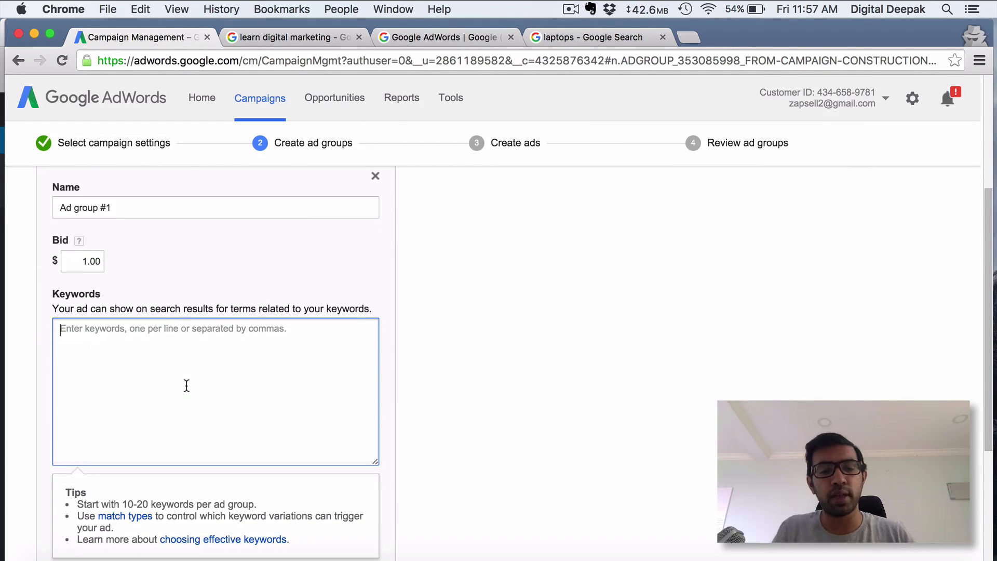
type("learn digitl")
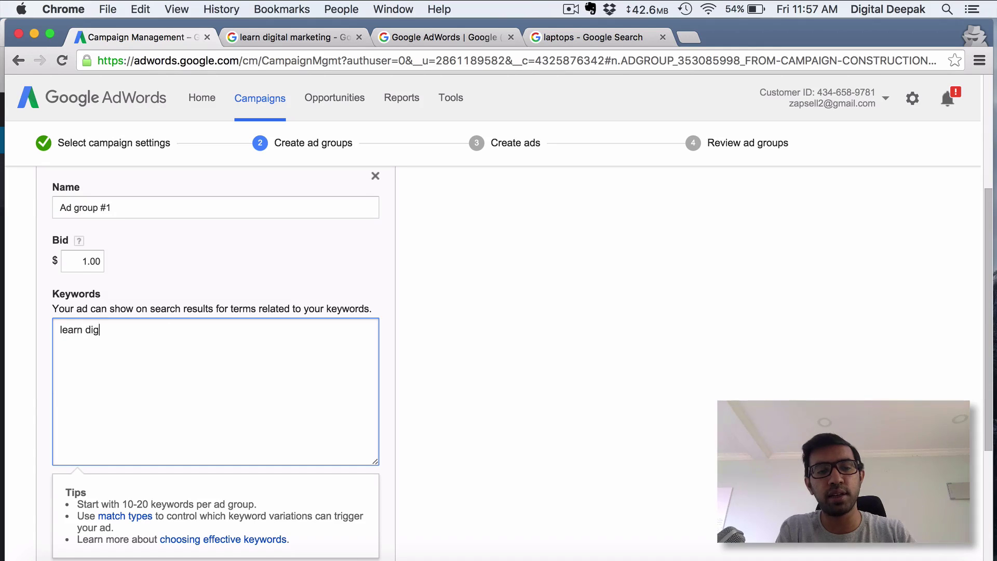
key("BackSpace")
type("ak")
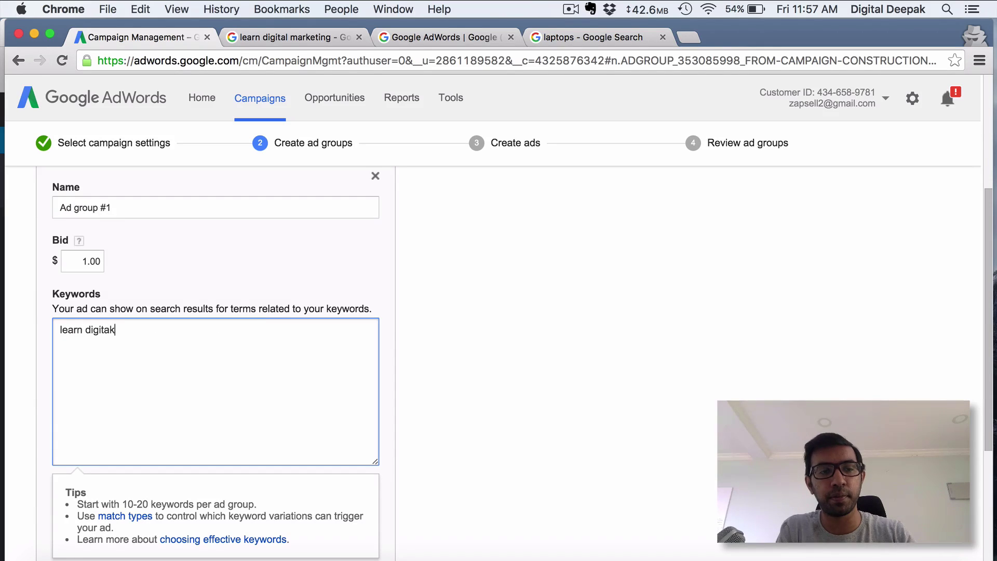
key("BackSpace")
type("l ma")
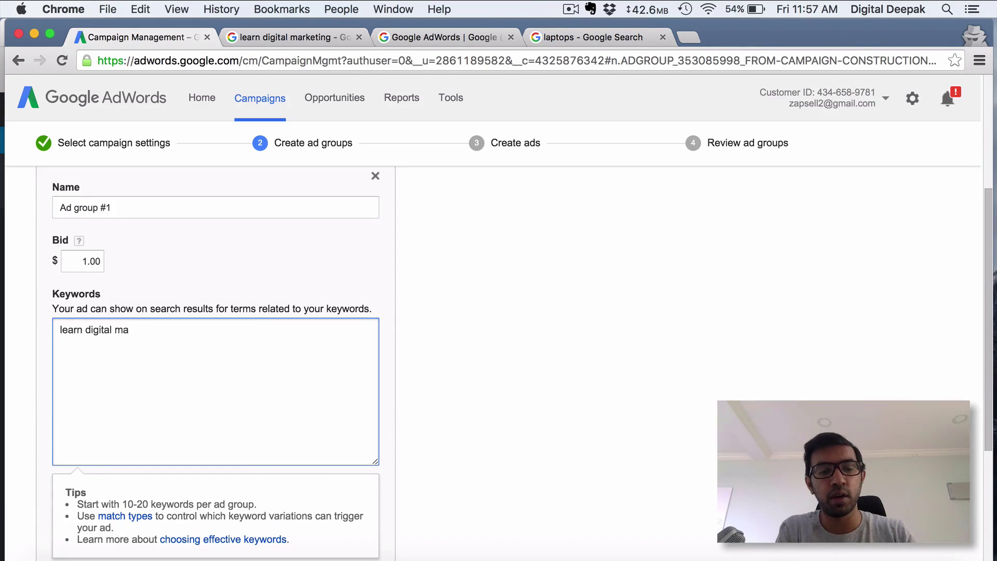
type("rketing")
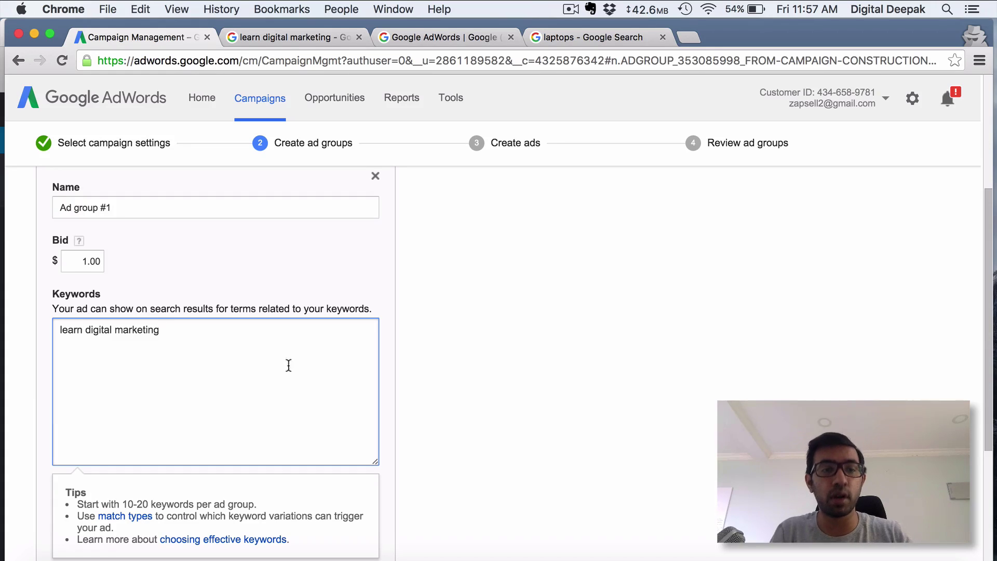
left_click(415, 343)
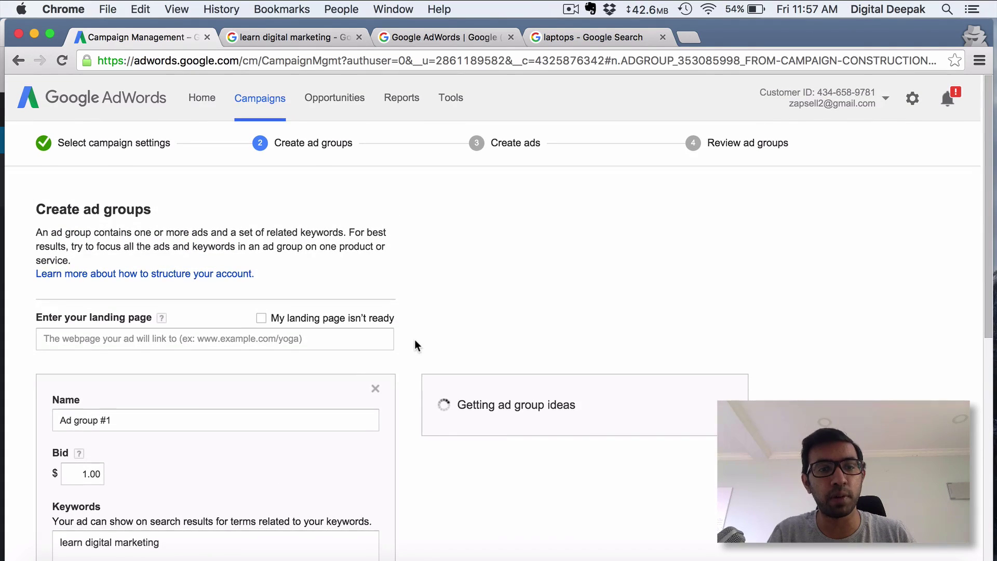
scroll(414, 345, "down", 3)
left_click(291, 274)
type("www.")
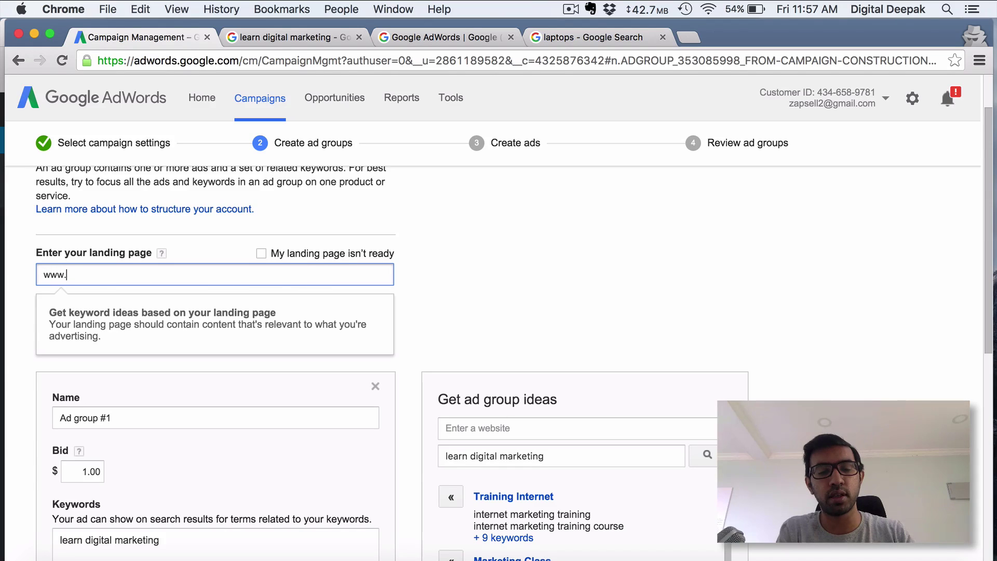
type("learndigital")
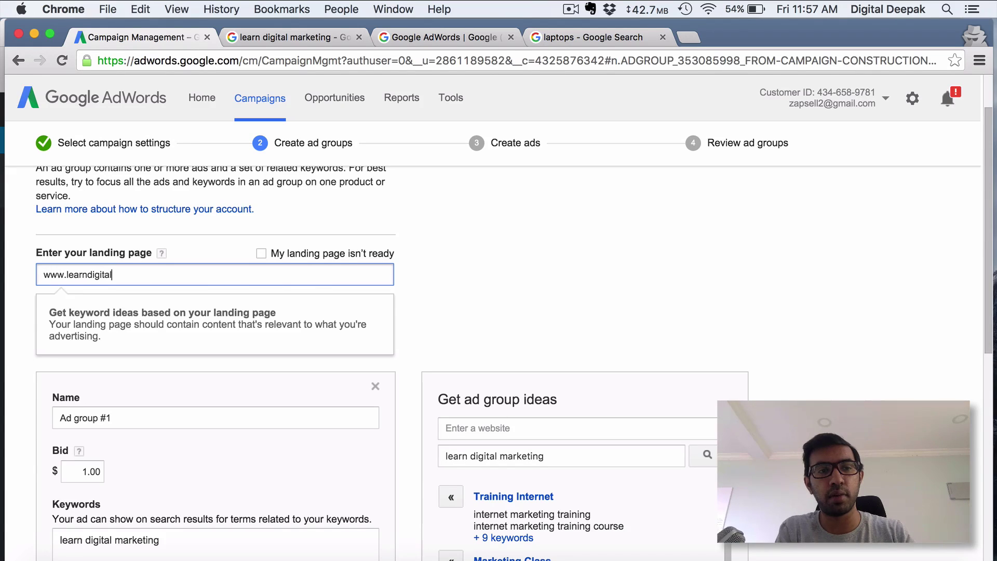
type("marketing.com")
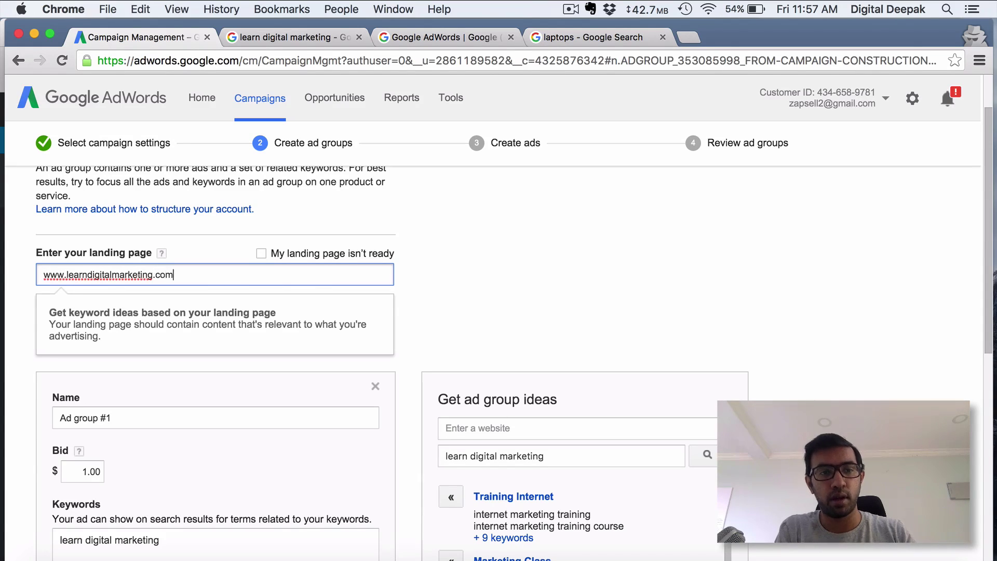
left_click(541, 272)
scroll(541, 272, "down", 5)
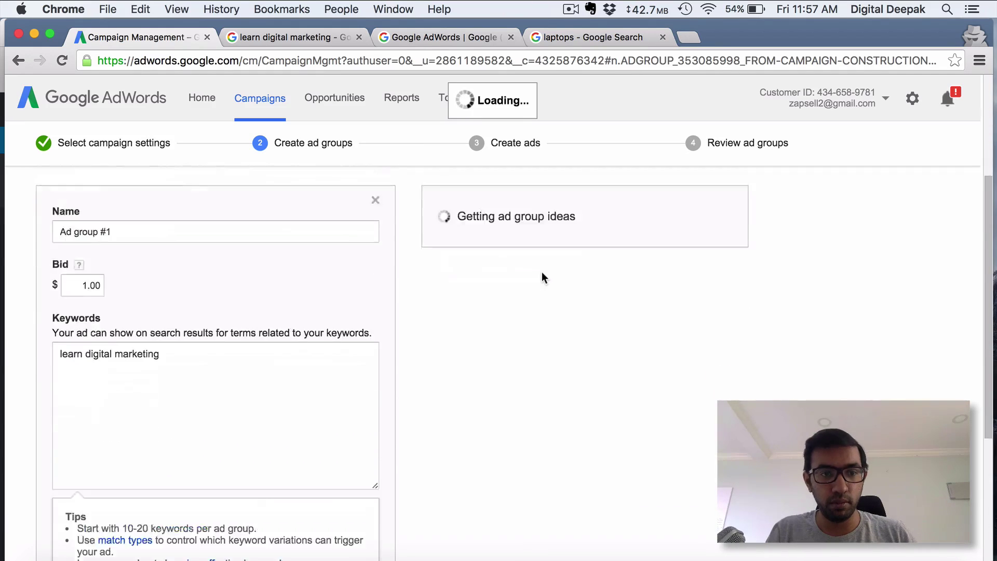
scroll(541, 272, "up", 3)
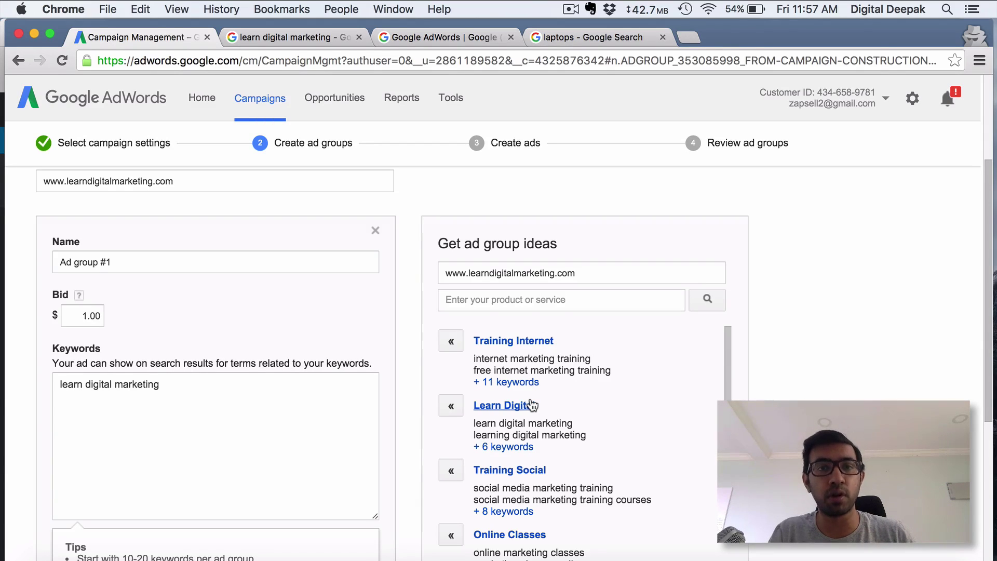
scroll(532, 404, "down", 2)
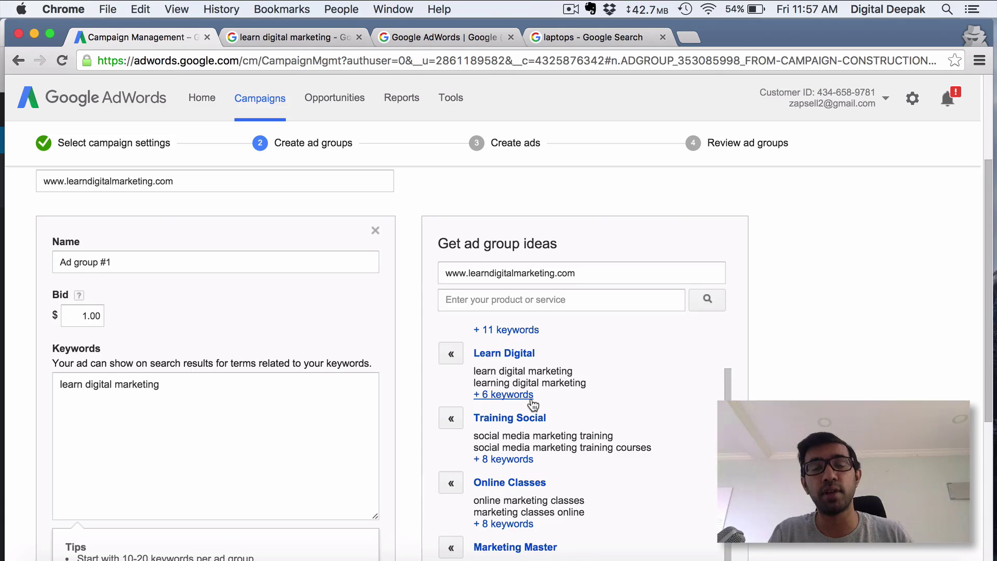
scroll(532, 403, "down", 2)
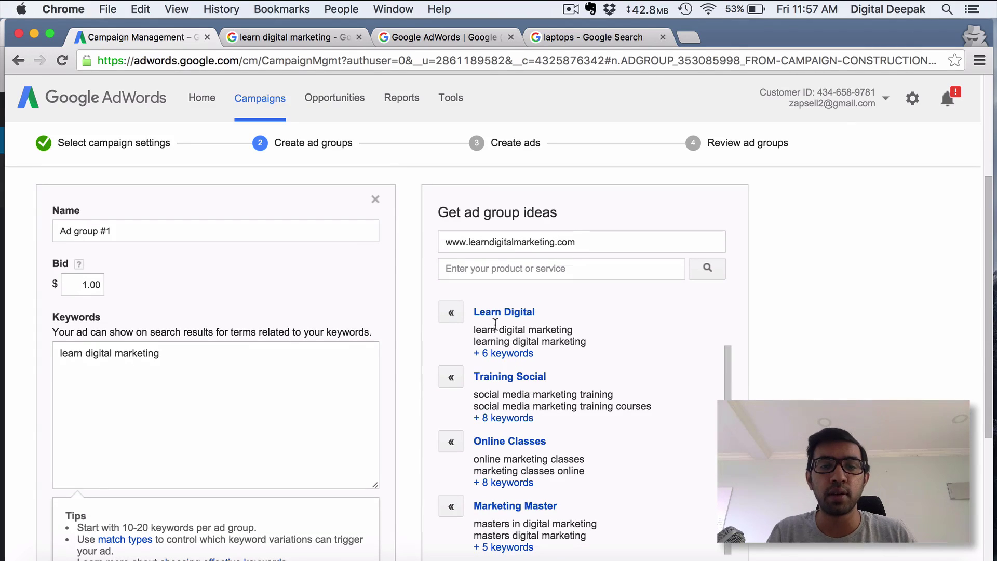
Open the Learn Digital idea's keywords and keep 'learn digital marketing' (140 monthly searches) selected.
left_click(497, 352)
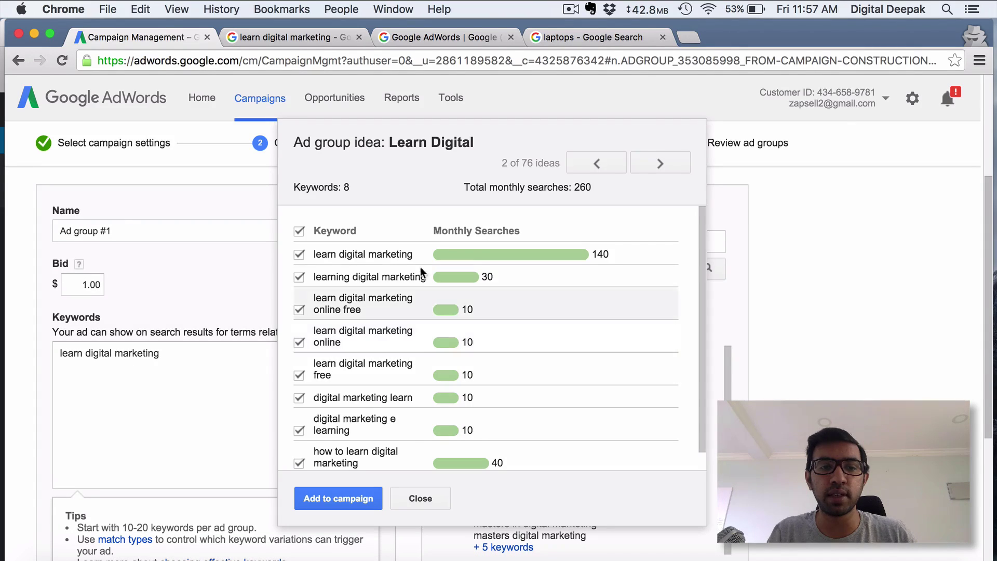
scroll(411, 431, "down", 3)
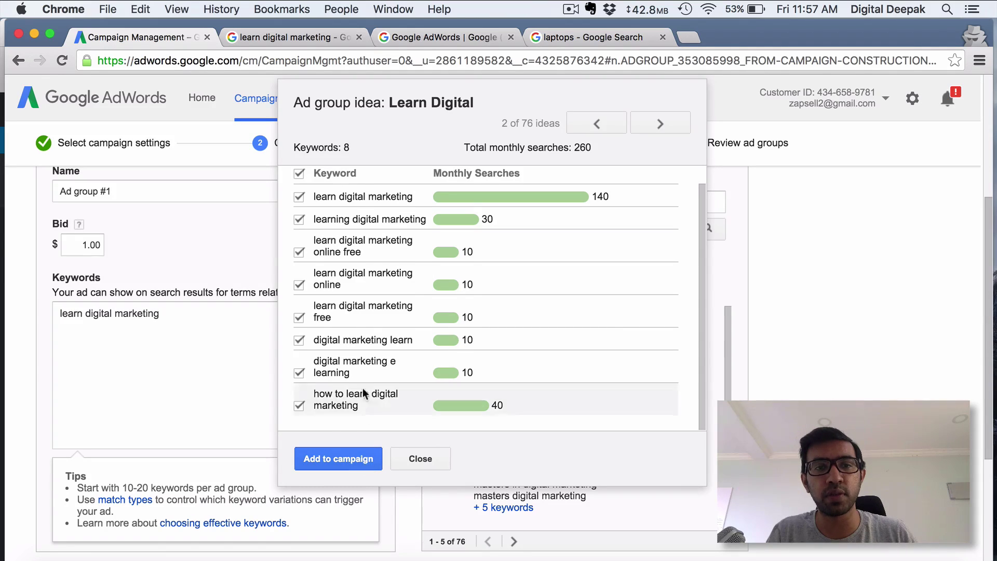
scroll(362, 376, "up", 2)
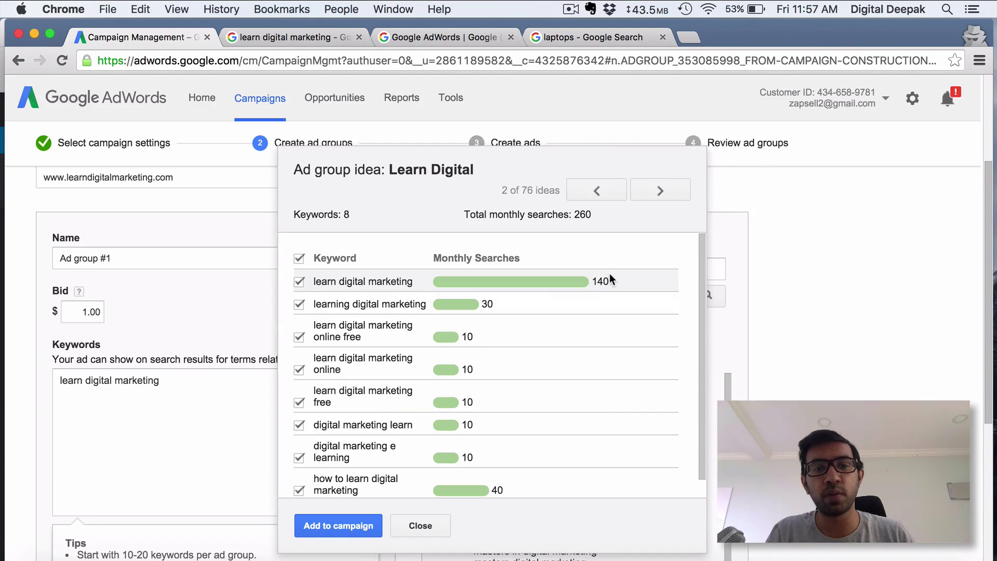
left_click_drag(609, 280, 595, 279)
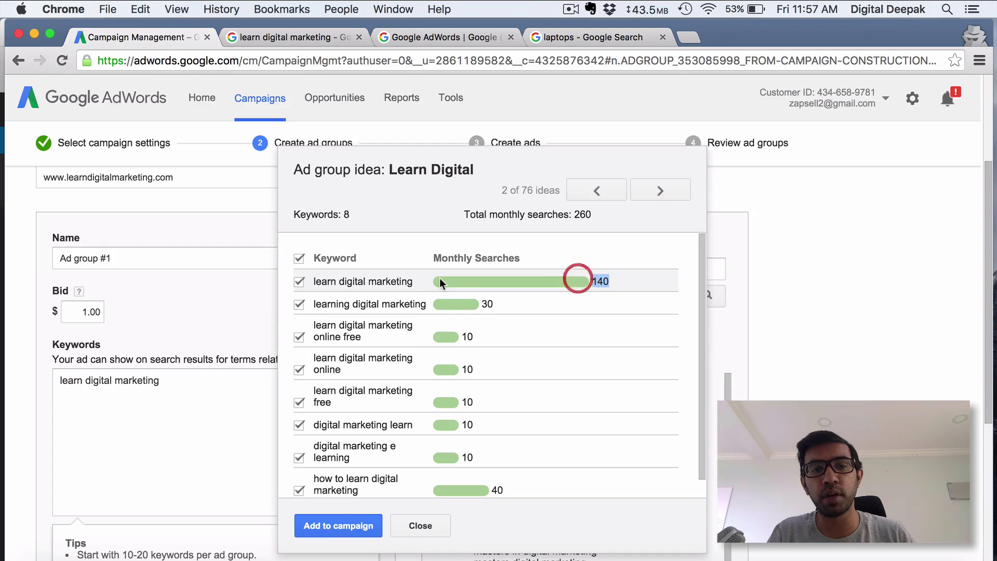
left_click(406, 281)
scroll(406, 276, "down", 5)
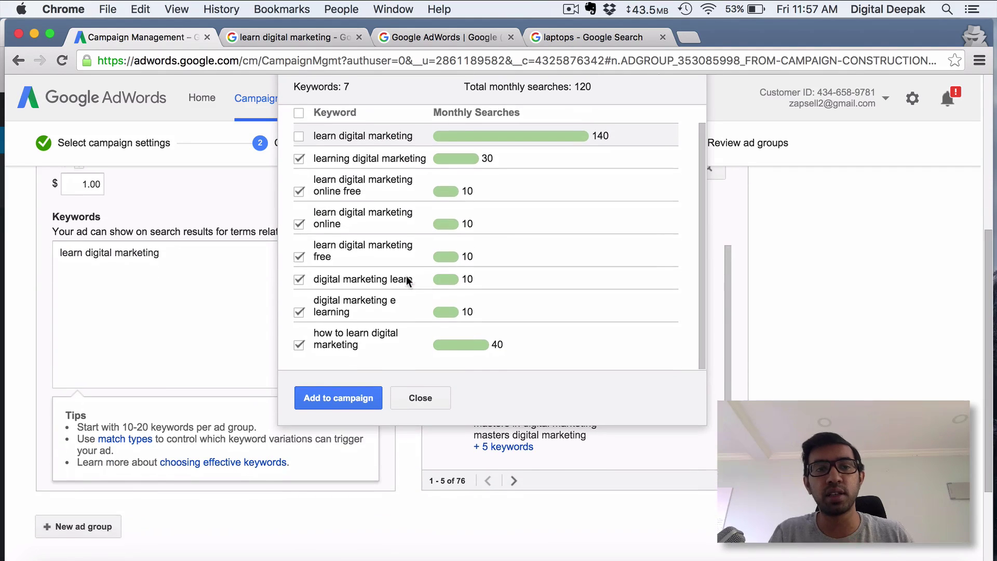
left_click(299, 135)
Add the Learn Digital group to the campaign and review both ad groups' keyword lists.
left_click(330, 404)
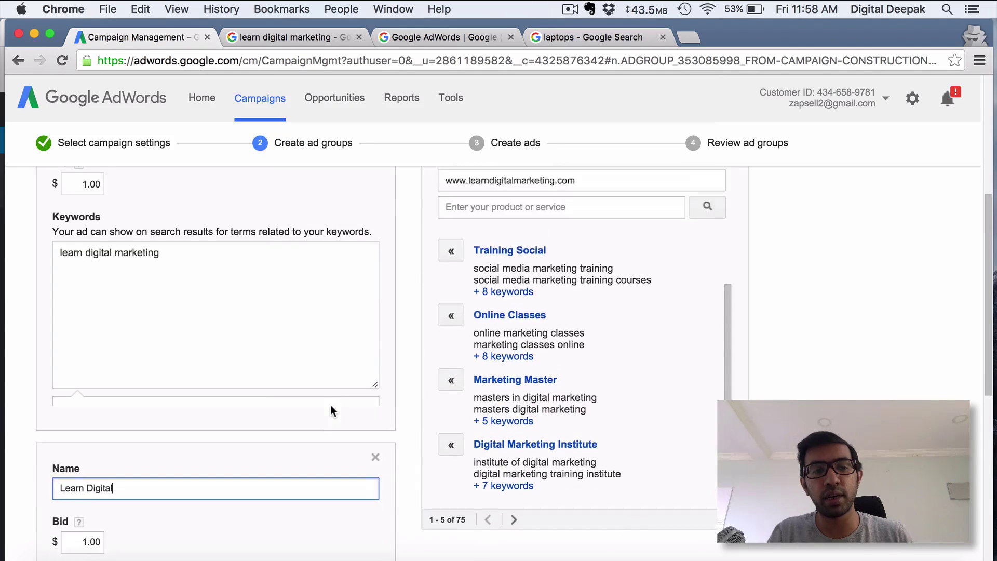
left_click(303, 345)
scroll(302, 344, "down", 5)
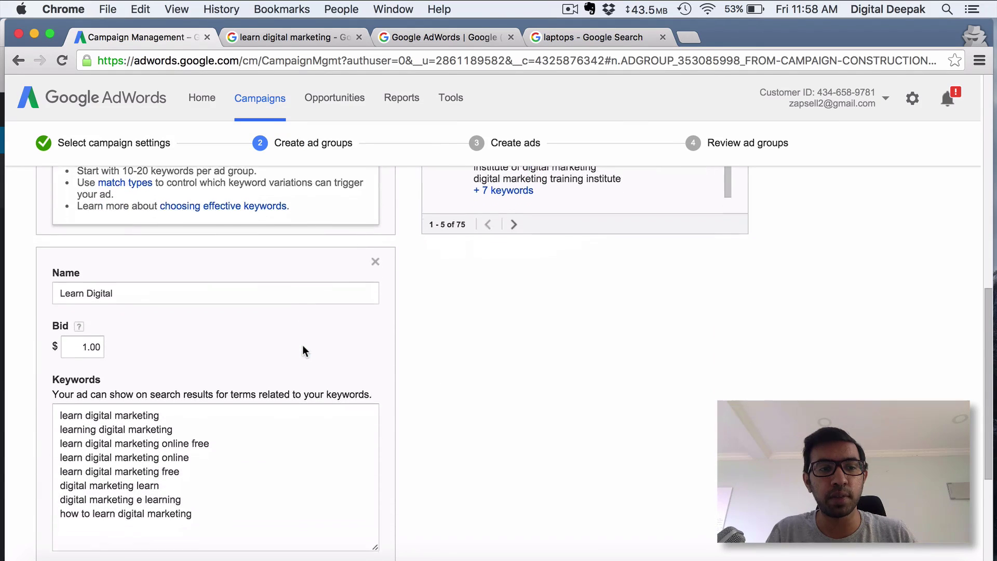
left_click(231, 436)
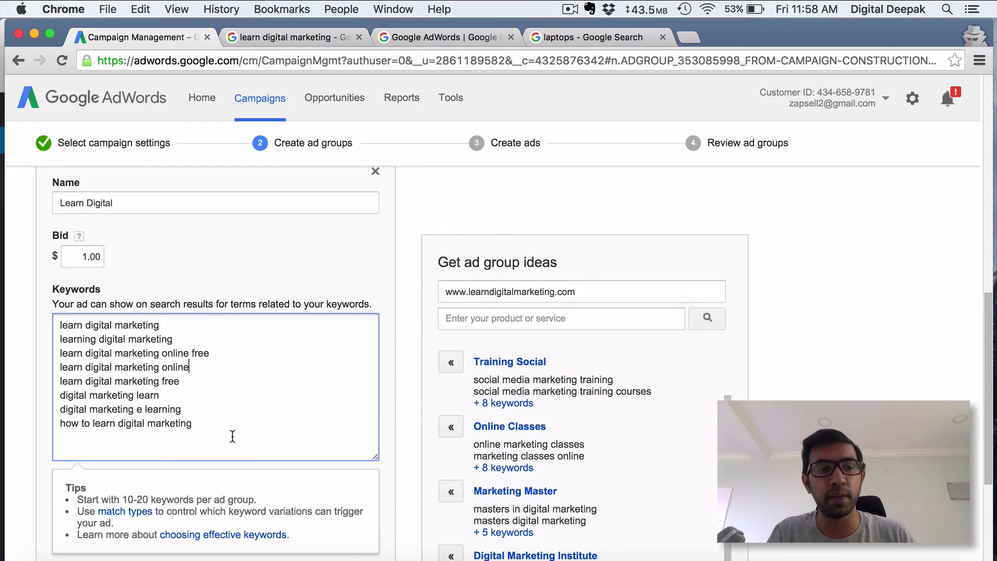
scroll(231, 434, "down", 1)
scroll(225, 418, "down", 5)
Continue to the Create ads step and move through the ad's address, headline and description fields.
left_click(96, 464)
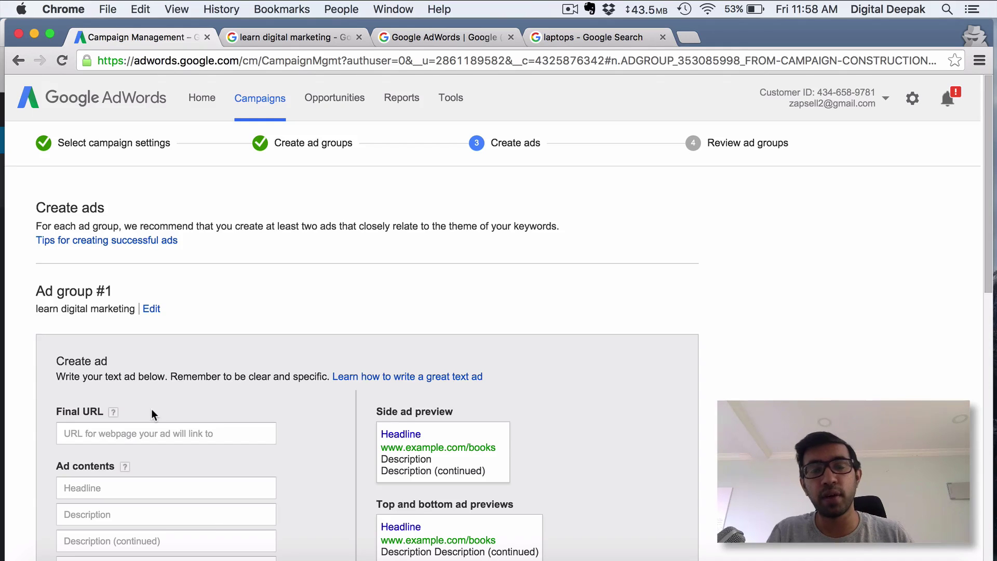
scroll(151, 409, "down", 3)
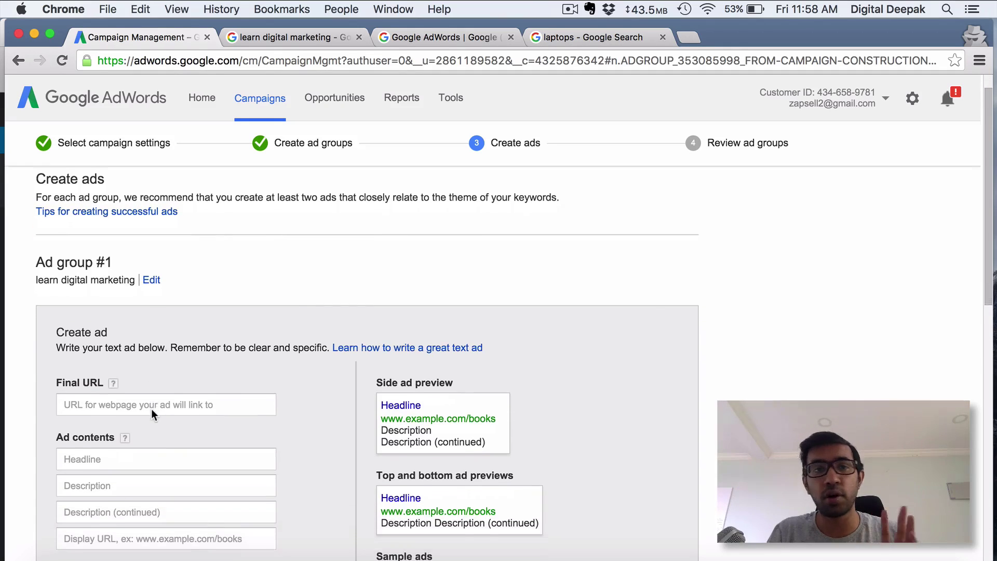
scroll(151, 409, "down", 2)
left_click(134, 328)
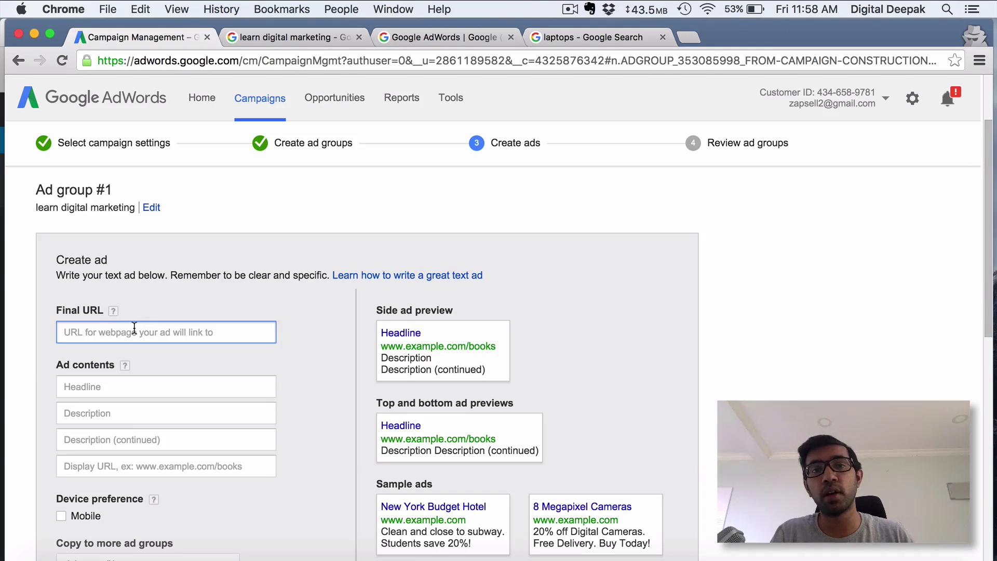
scroll(134, 328, "down", 1)
left_click(160, 359)
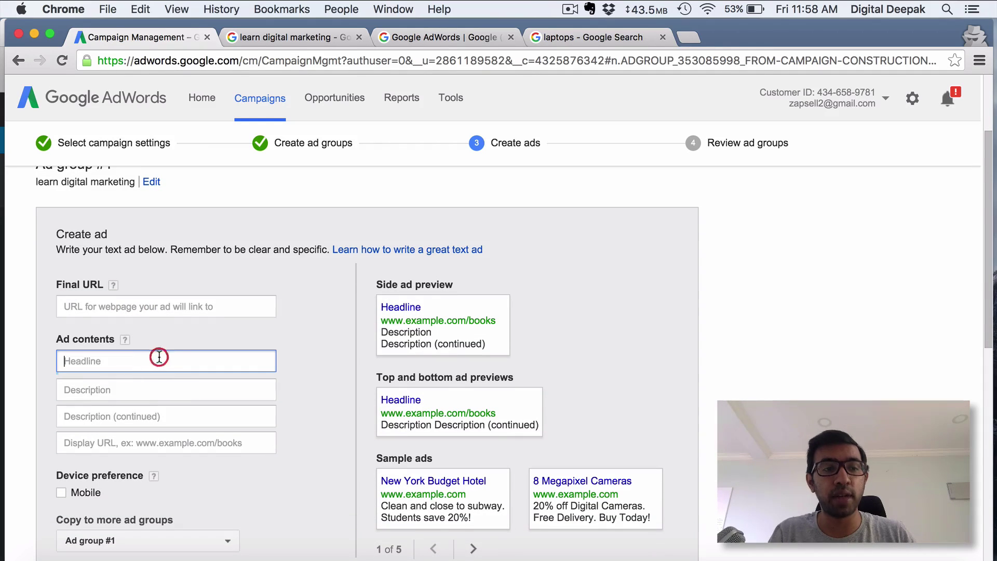
left_click(167, 383)
left_click(178, 415)
scroll(178, 415, "down", 1)
left_click(178, 415)
Enter 'Learn Digital Marketing' as the ad headline and compare it with live search ads.
left_click(165, 329)
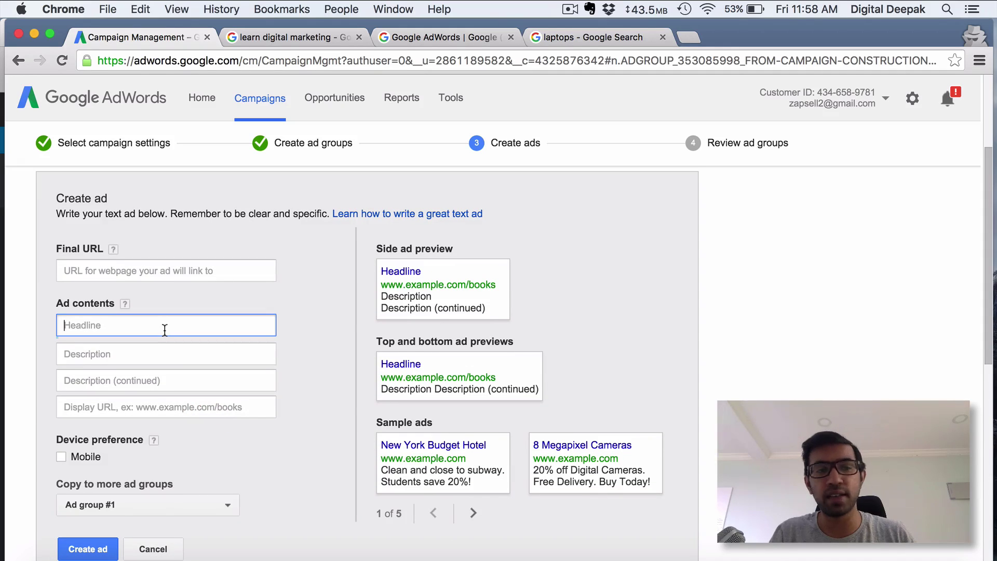
type("Learn")
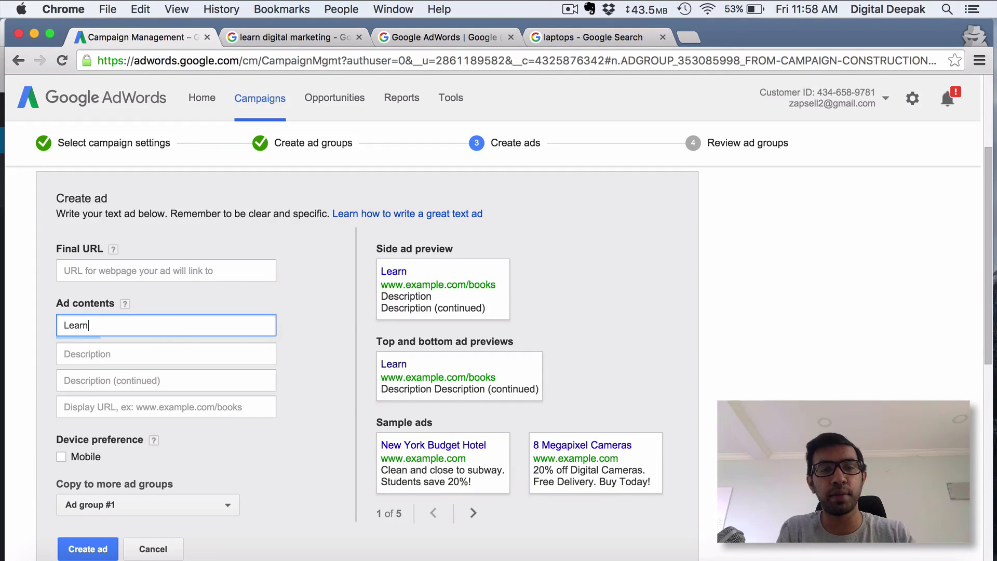
type(" Digital Marketing")
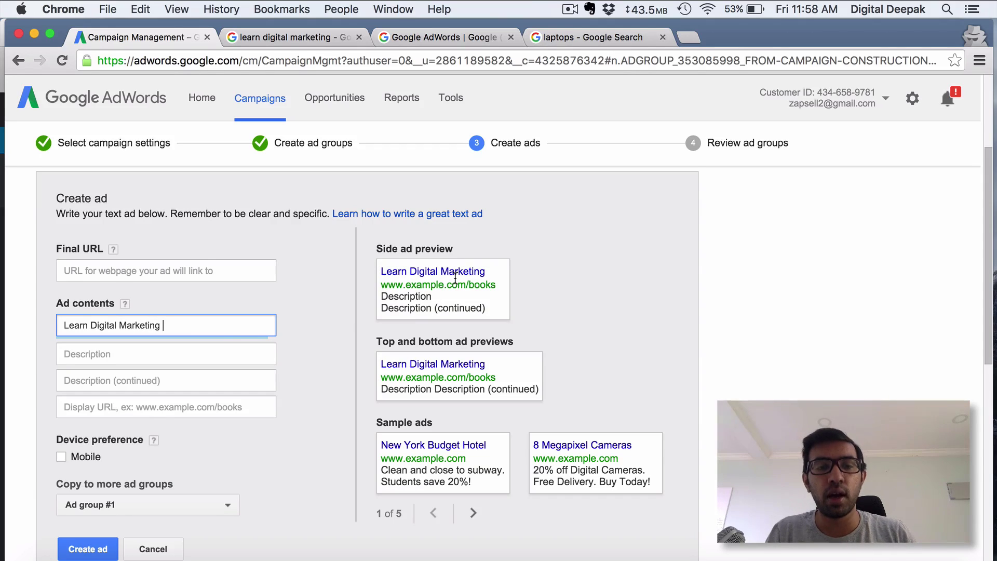
left_click(314, 34)
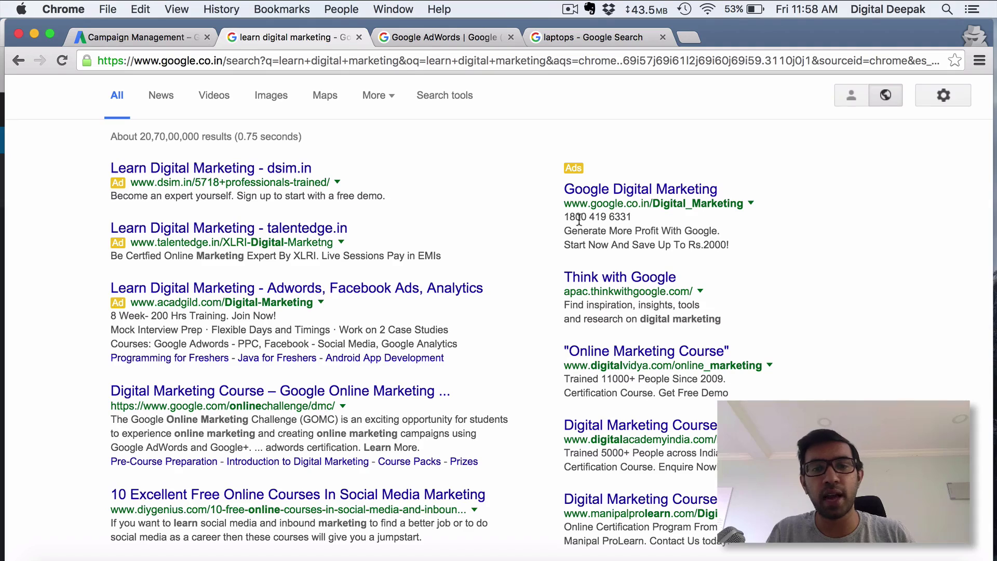
left_click(120, 37)
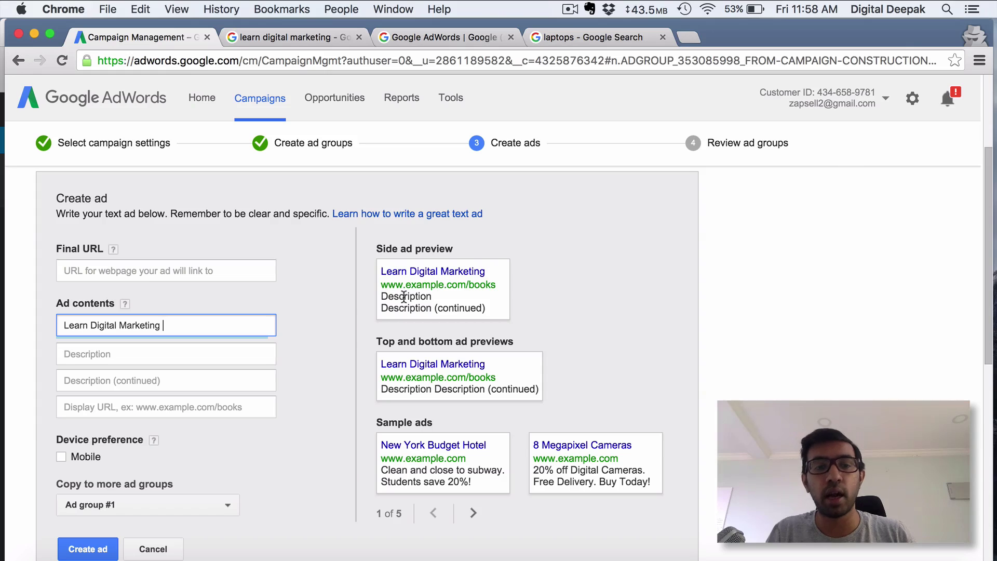
scroll(353, 348, "down", 10)
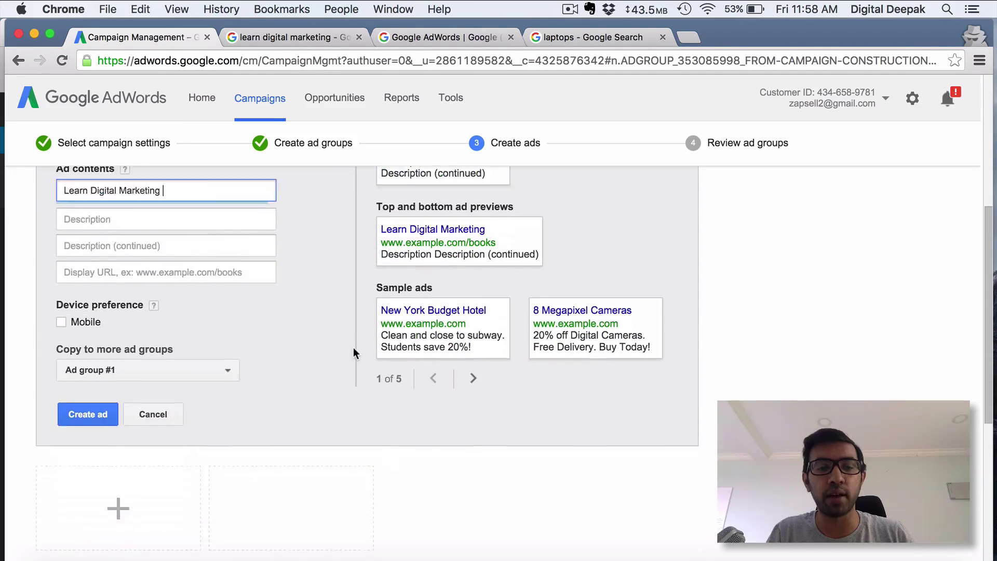
scroll(353, 348, "down", 2)
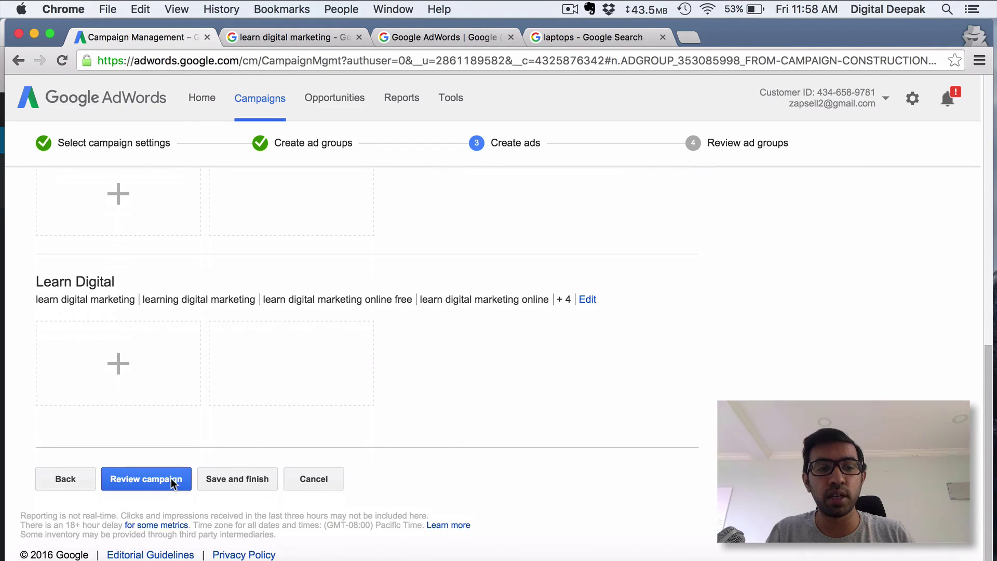
scroll(307, 389, "up", 10)
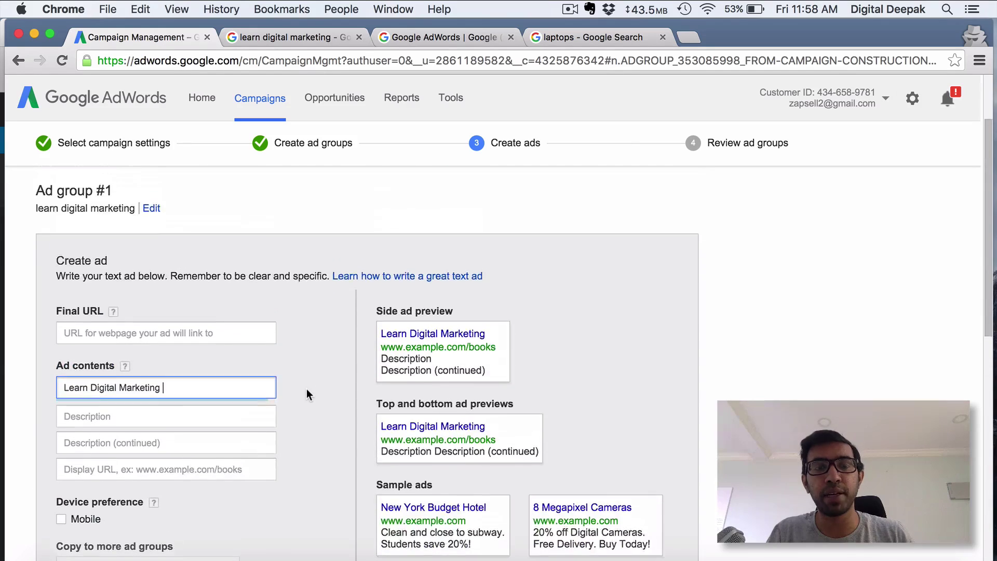
scroll(307, 394, "up", 2)
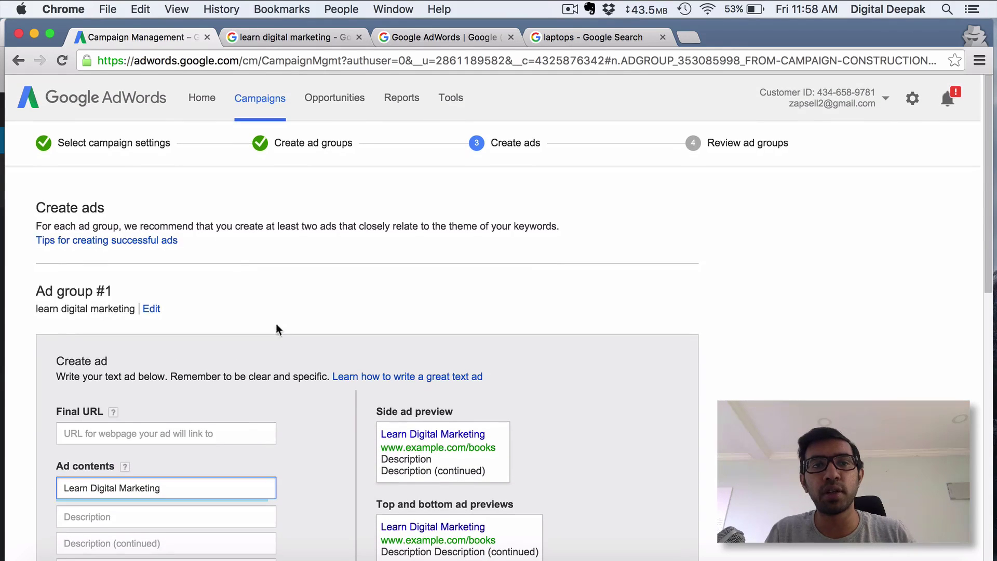
left_click(202, 98)
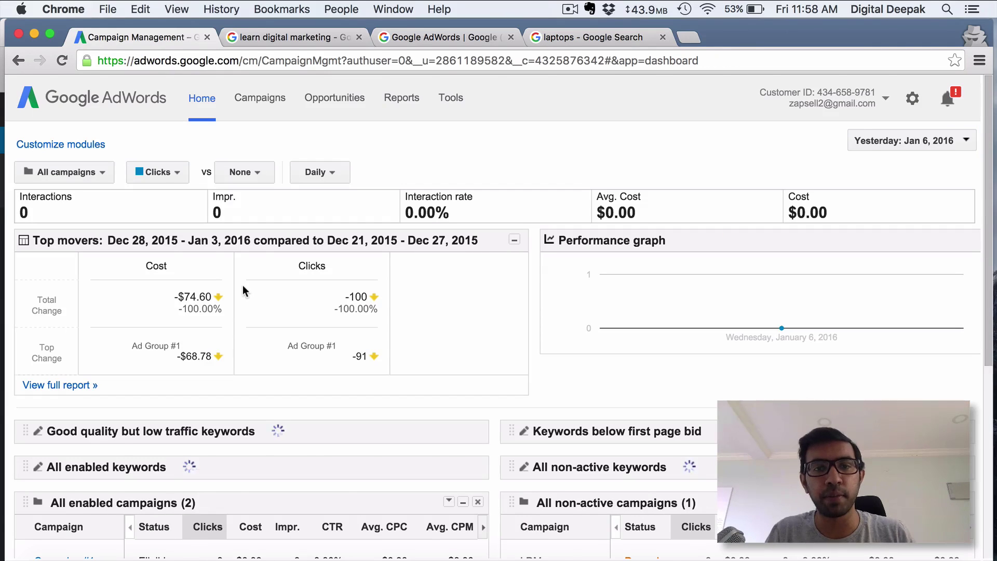
left_click(265, 109)
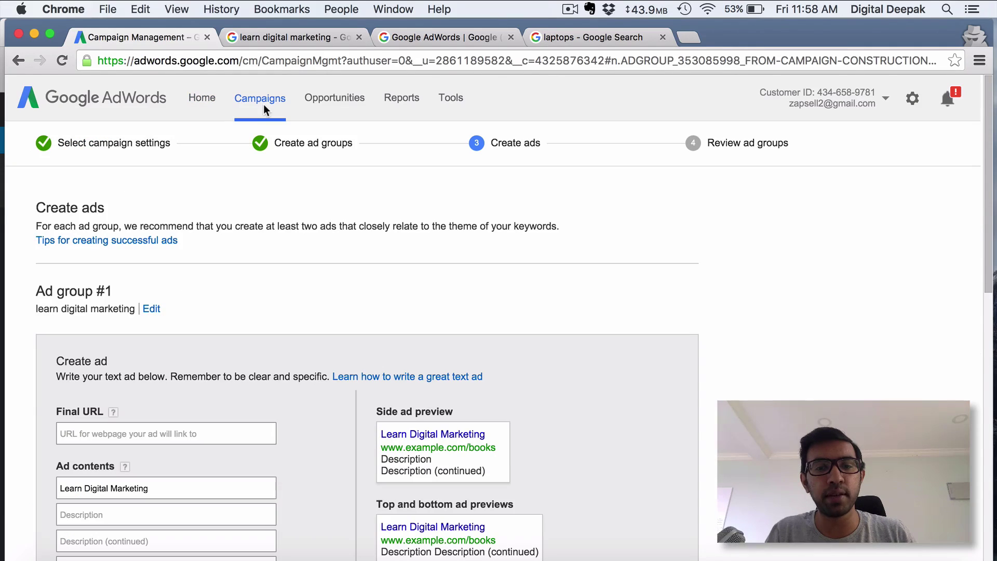
scroll(499, 236, "down", 15)
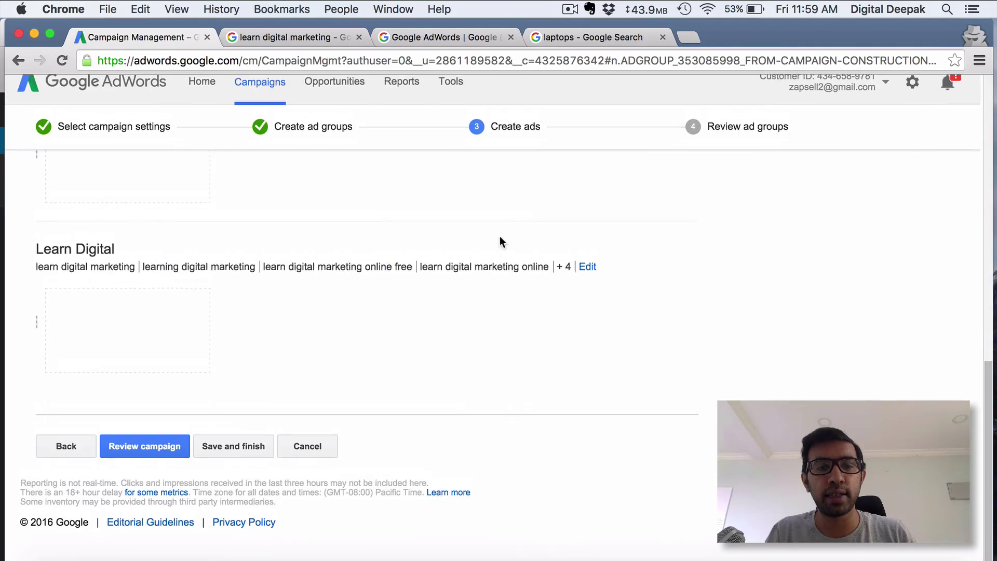
Cancel the unfinished Create ads page, then confirm Campaign #2 shows no keywords and no ad groups.
left_click(324, 472)
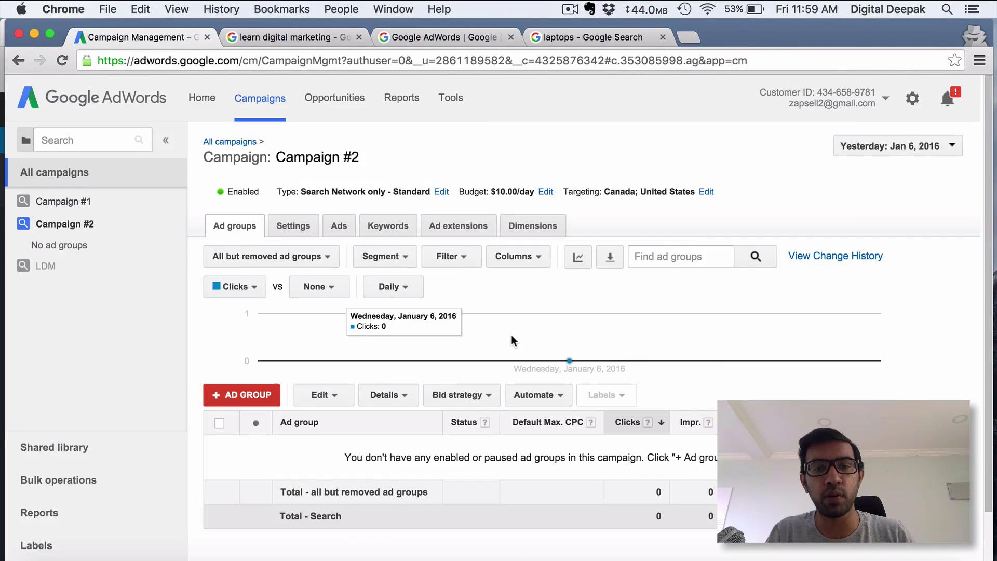
scroll(511, 337, "down", 2)
scroll(511, 334, "up", 2)
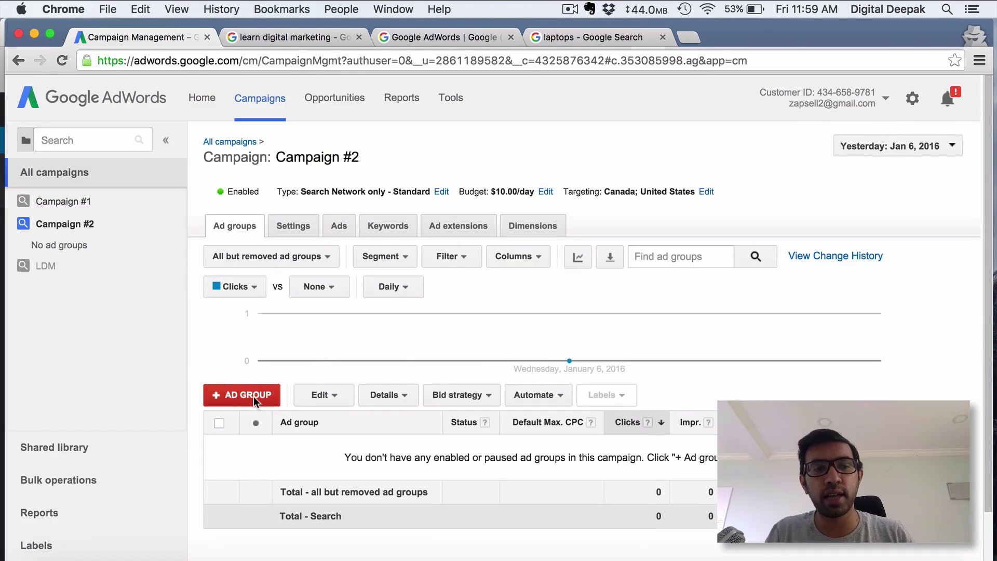
left_click(382, 231)
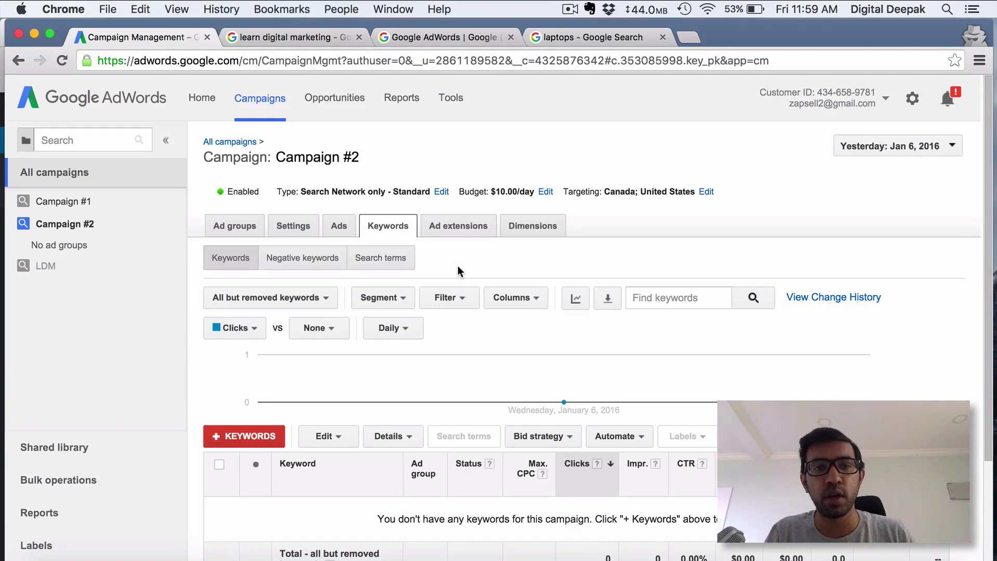
left_click(231, 229)
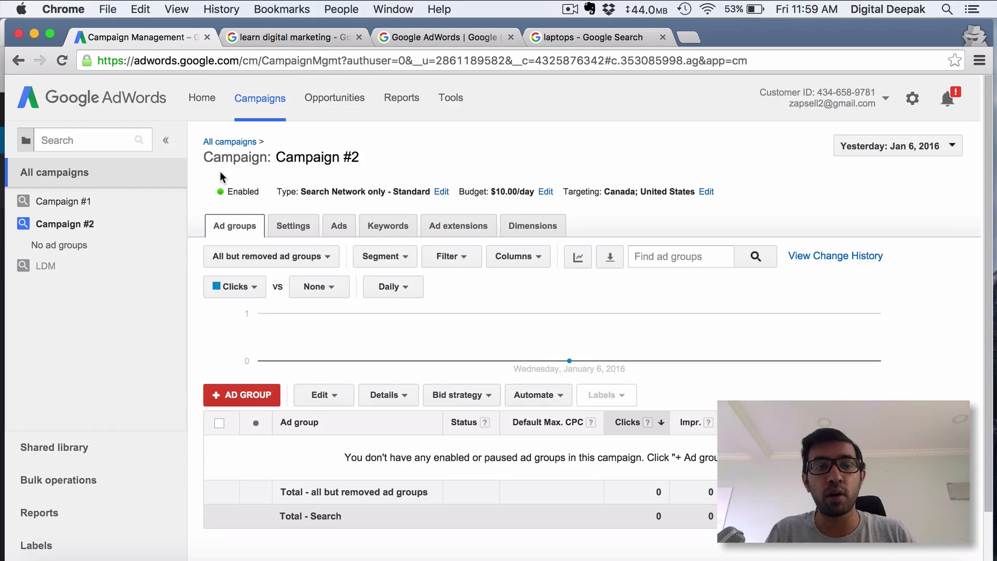